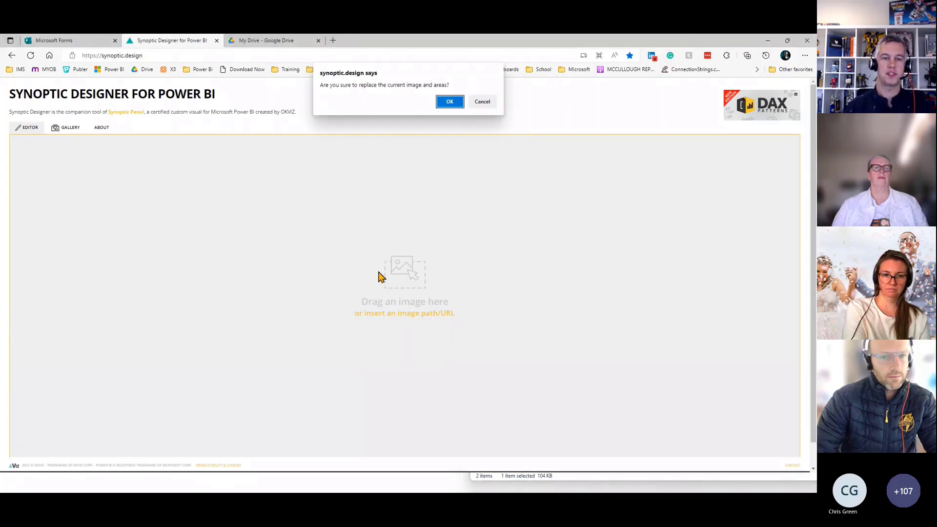
- Replace the current image with the office floor plan and zoom out to 62.1%
left_click(448, 103)
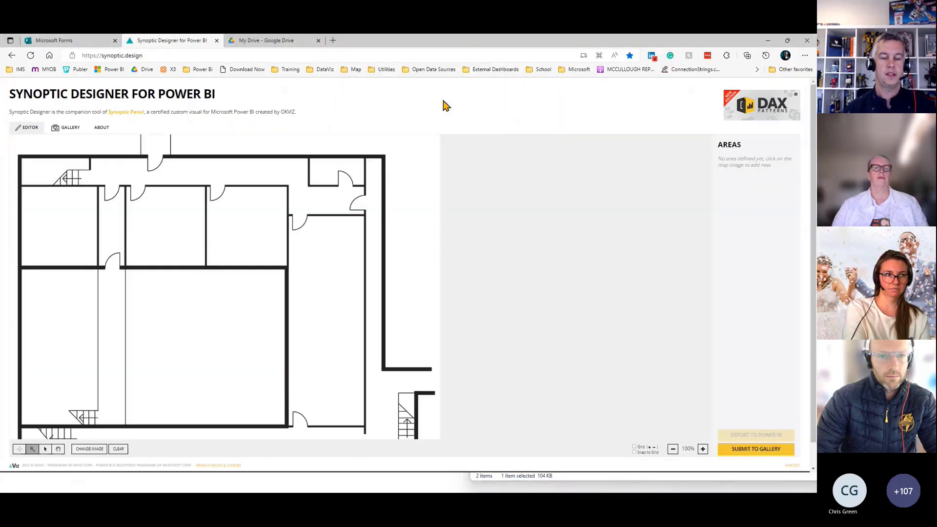
scroll(321, 244, "down", 5)
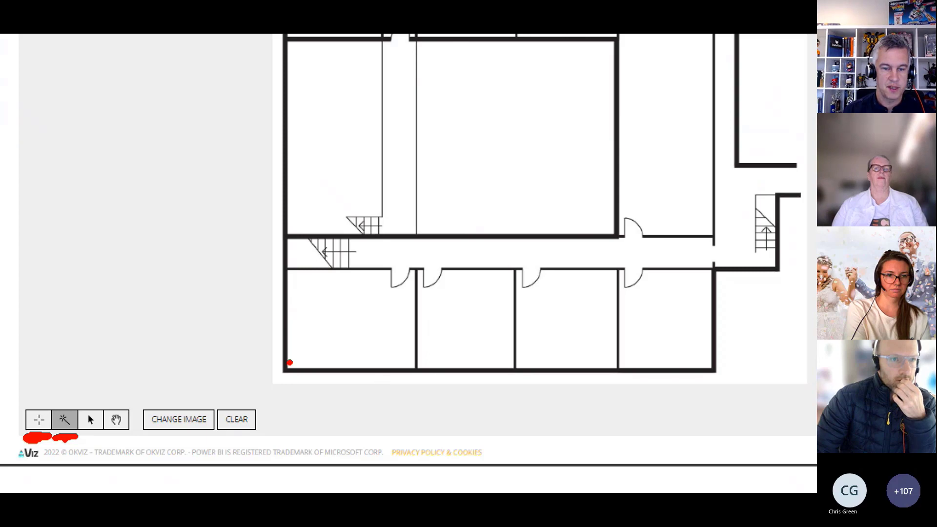
mouse_move(374, 246)
left_mouse_down()
mouse_move(400, 265)
mouse_move(484, 262)
mouse_move(485, 245)
mouse_move(392, 247)
left_mouse_up()
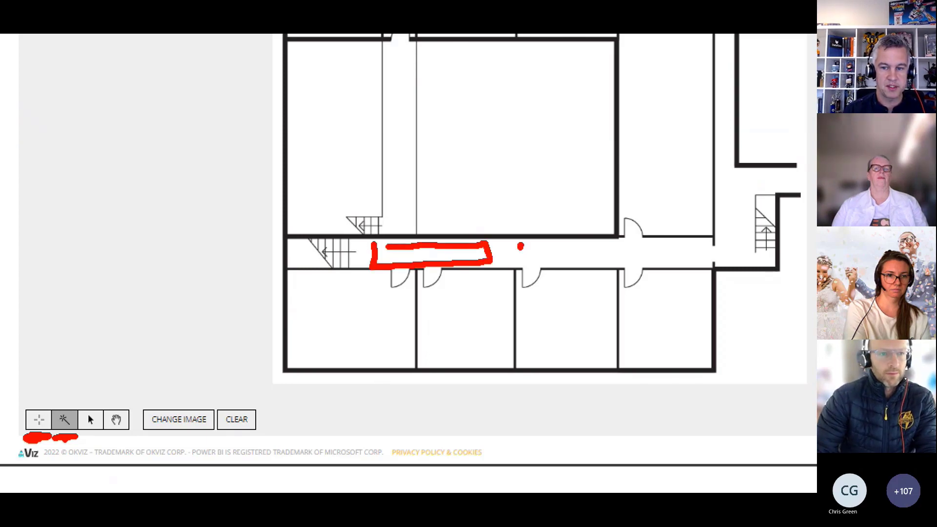
mouse_move(519, 244)
left_mouse_down()
mouse_move(603, 245)
mouse_move(513, 242)
left_mouse_up()
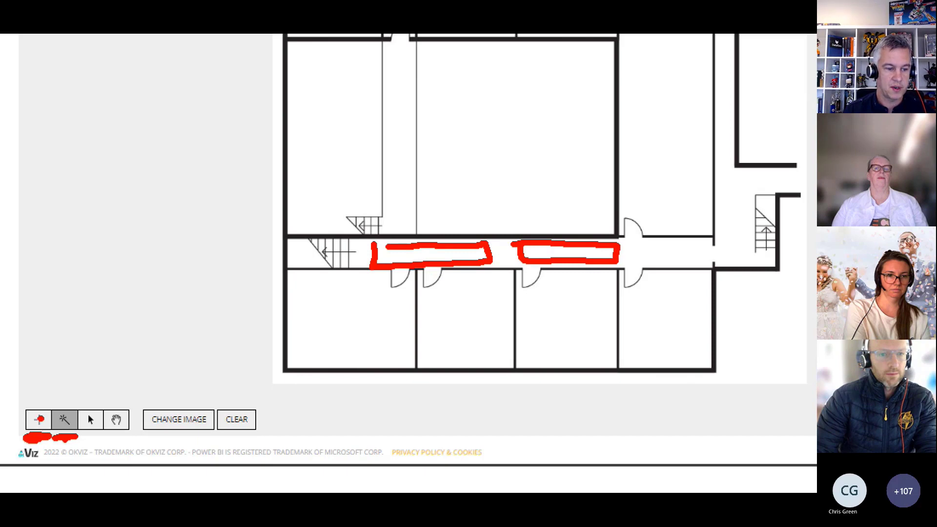
key("Escape")
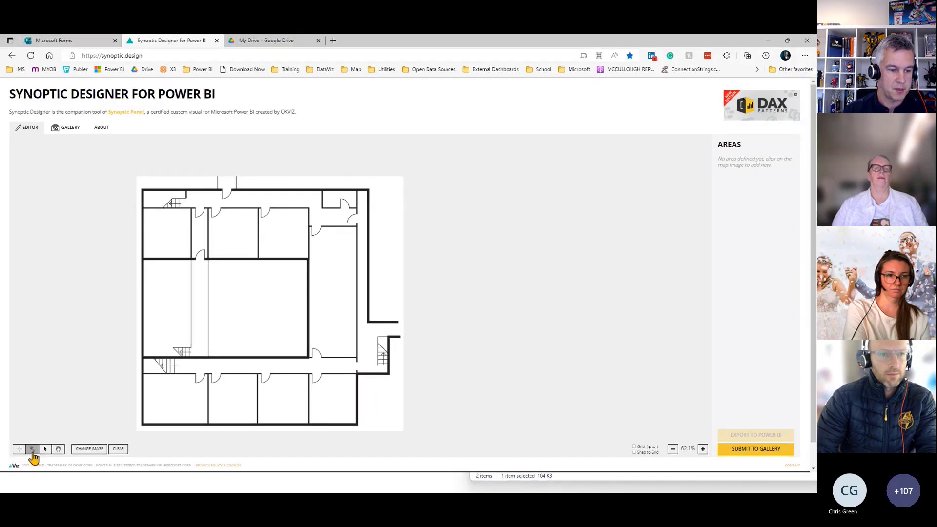
left_click(182, 363)
left_click(182, 372)
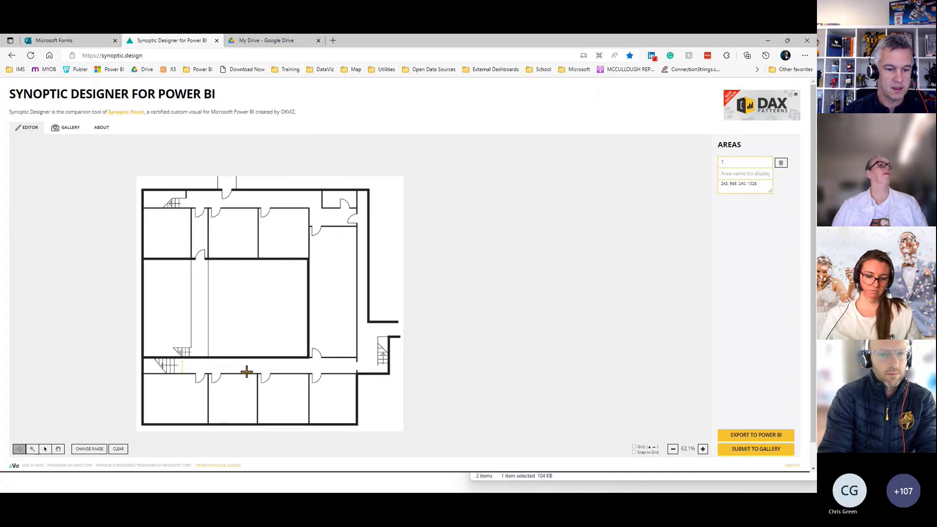
left_click(248, 371)
left_click(248, 361)
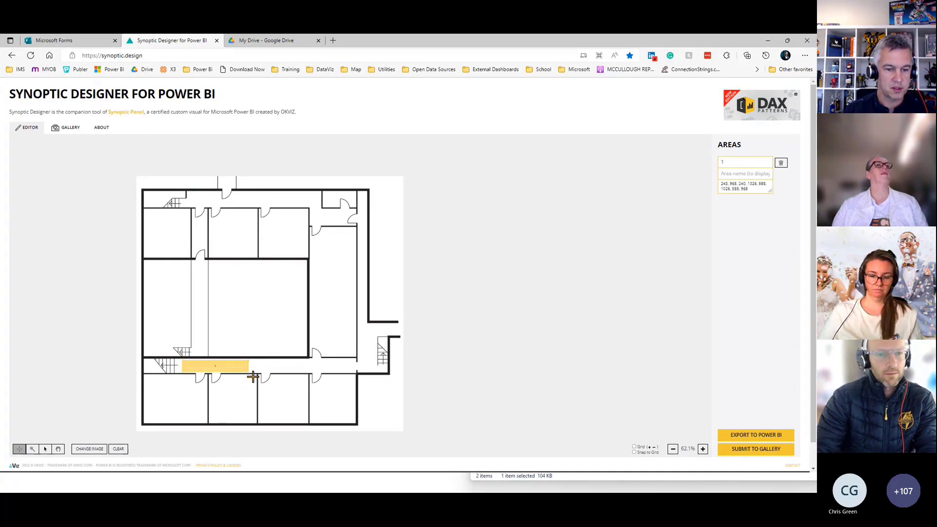
left_click(259, 362)
left_click(259, 373)
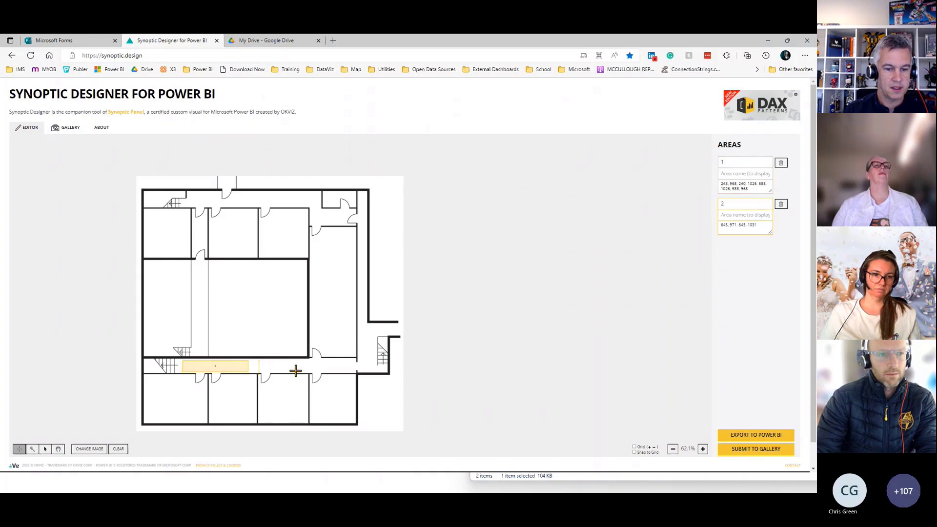
left_click(353, 372)
left_click(352, 361)
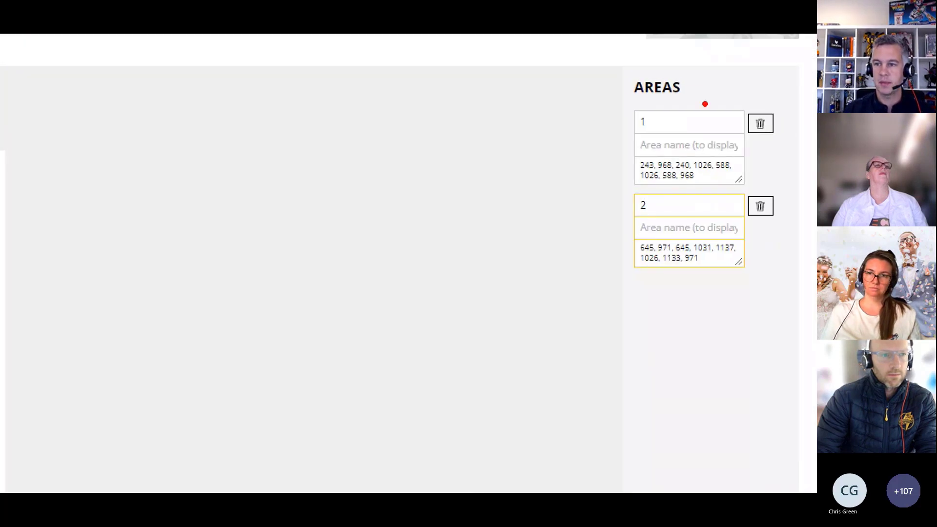
mouse_move(705, 104)
left_mouse_down()
mouse_move(759, 127)
mouse_move(757, 109)
left_mouse_up()
left_click_drag(705, 198, 668, 207)
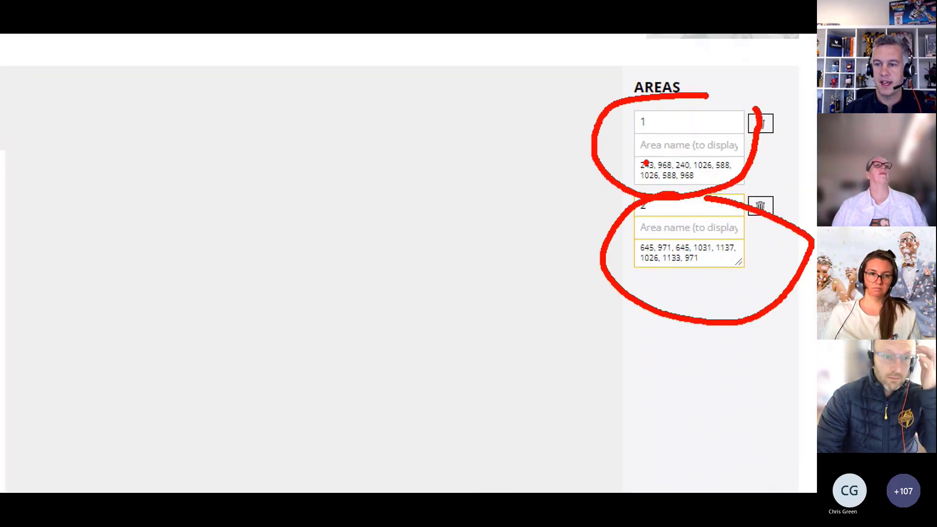
left_click(638, 165)
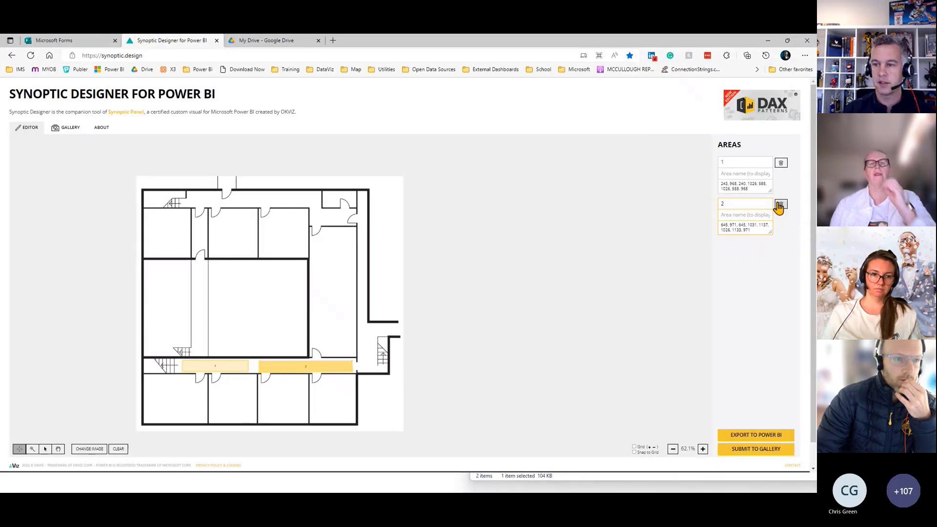
left_click(779, 205)
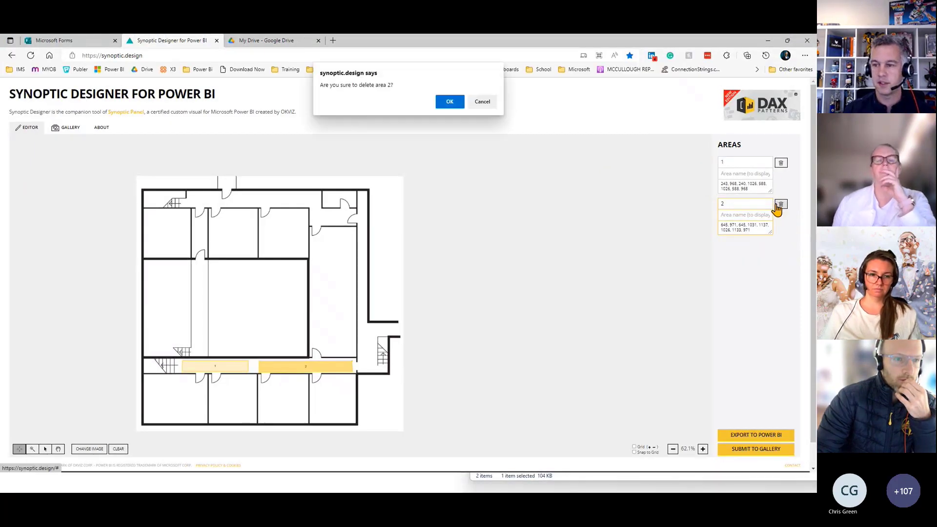
left_click(455, 102)
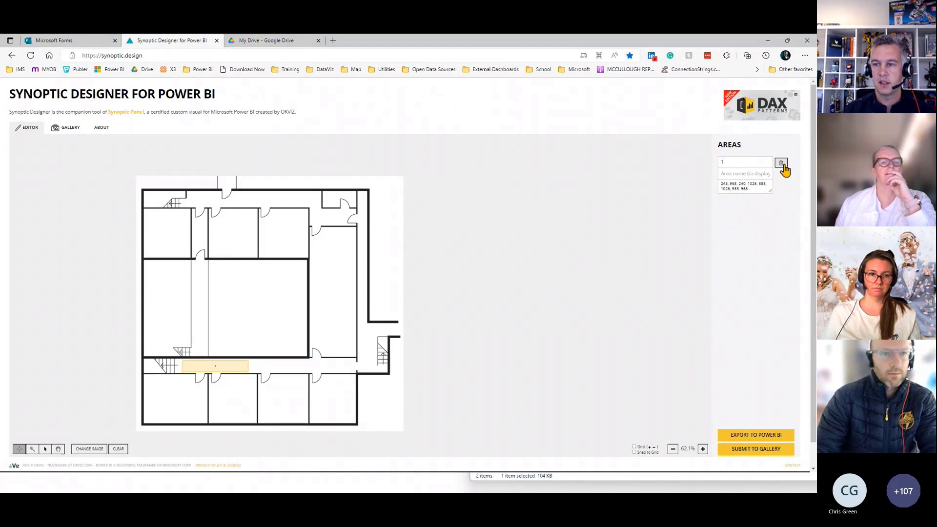
left_click(781, 163)
left_click(450, 101)
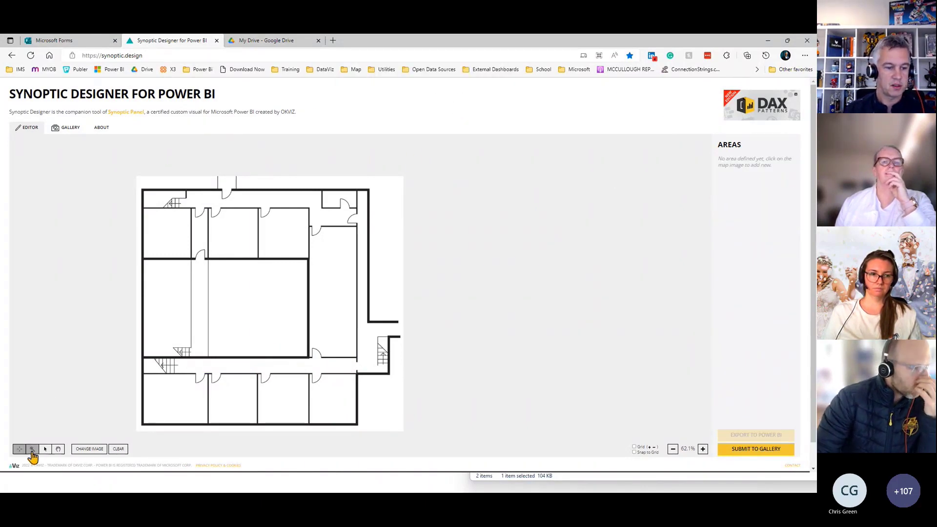
- Use the magic wand on each room to create areas 1 through 11
left_click(168, 238)
left_click(244, 235)
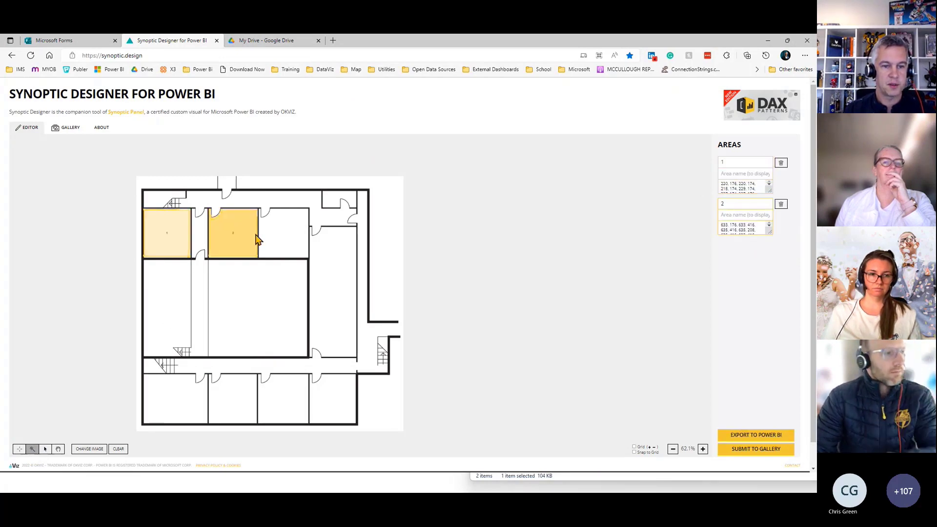
left_click(285, 236)
left_click(269, 290)
left_click(172, 296)
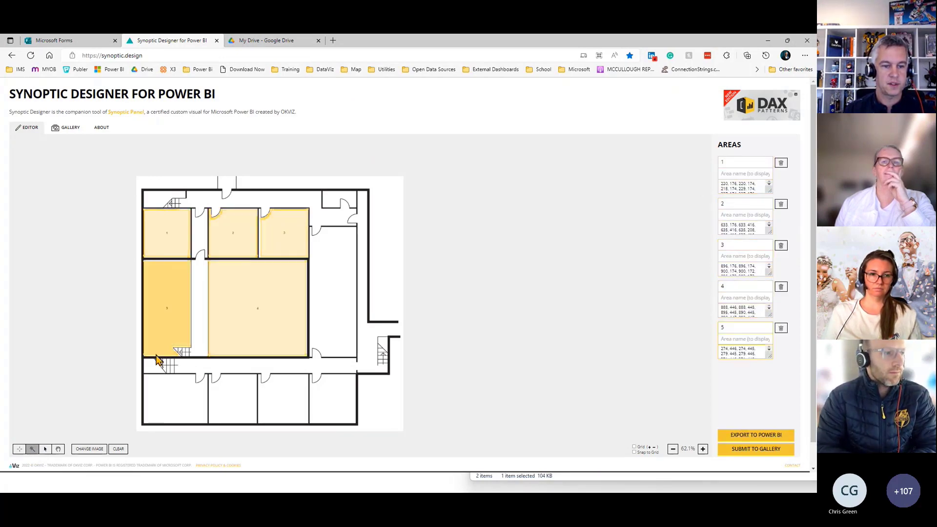
left_click(174, 393)
left_click(229, 397)
left_click(283, 397)
left_click(330, 389)
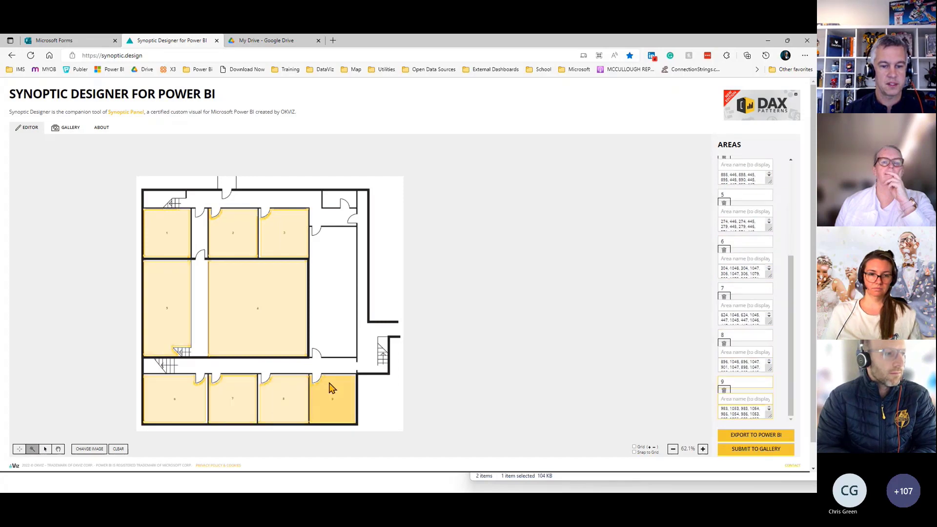
left_click(332, 315)
left_click(336, 201)
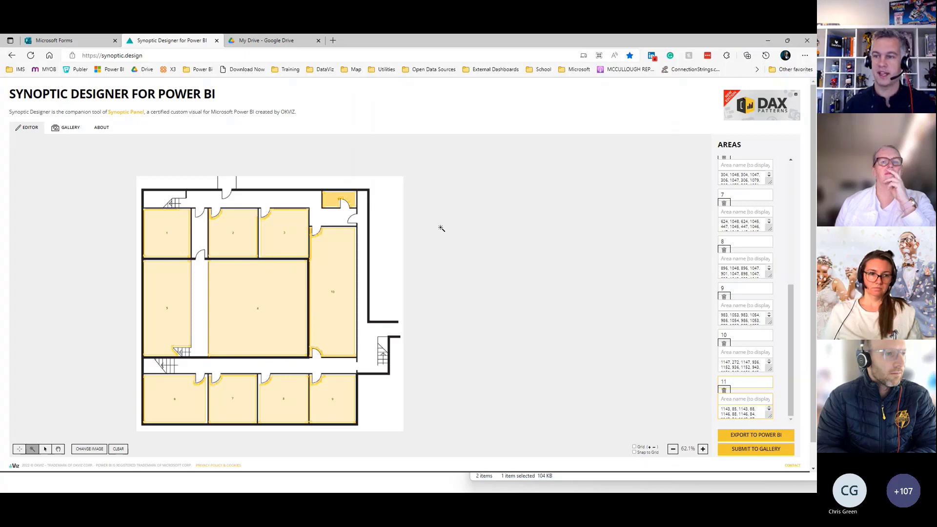
- Scroll down the area list to reach the Export to Power BI button
scroll(731, 195, "down", 1)
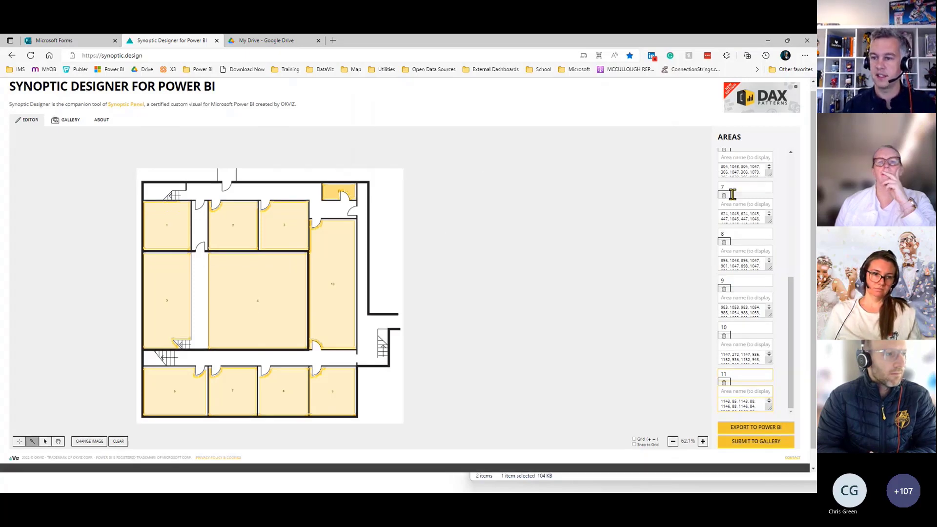
left_click_drag(792, 323, 647, 291)
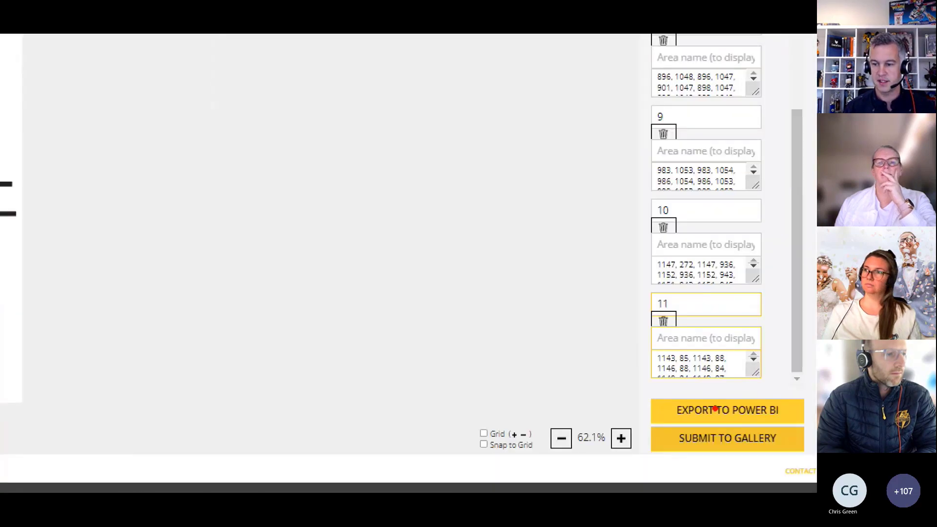
mouse_move(714, 409)
left_mouse_down()
mouse_move(695, 390)
mouse_move(652, 415)
mouse_move(757, 429)
mouse_move(809, 407)
mouse_move(707, 390)
left_mouse_up()
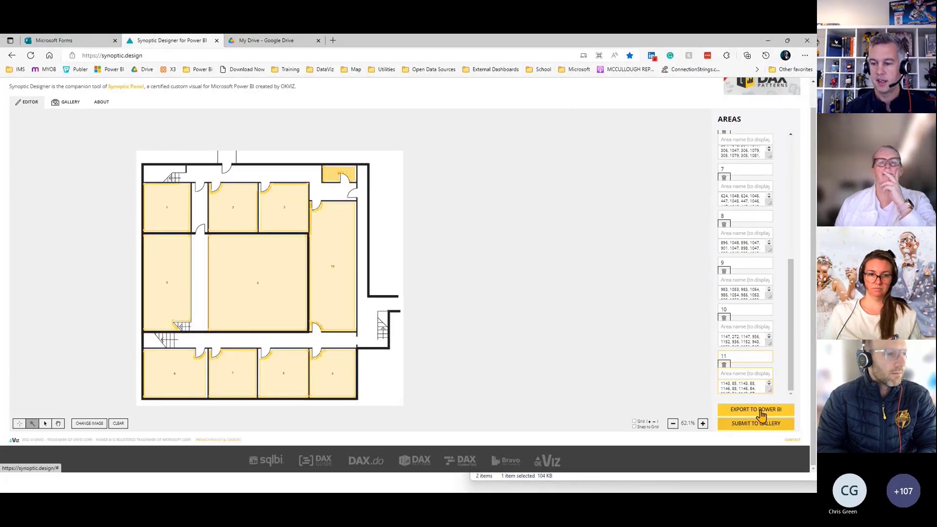
- Export the mapped floor plan to Power BI and save the image as download.svg
left_click(760, 411)
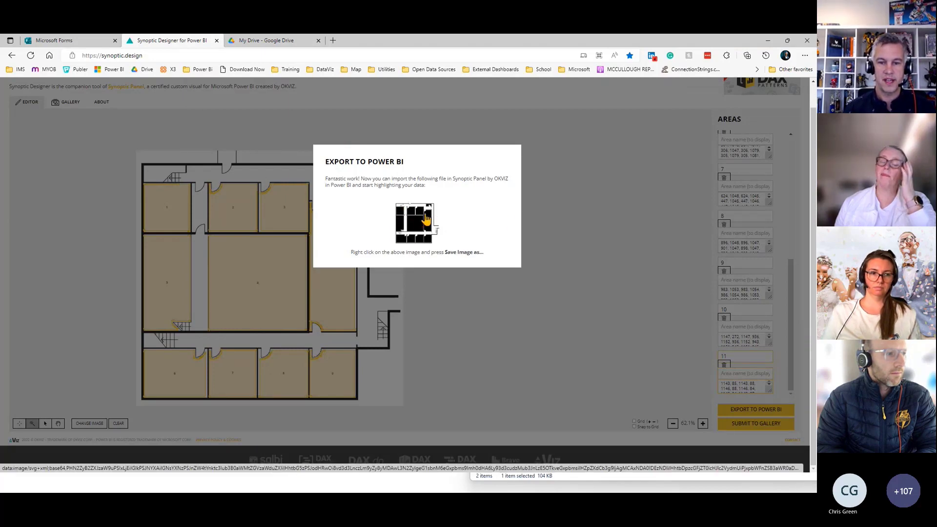
right_click(412, 215)
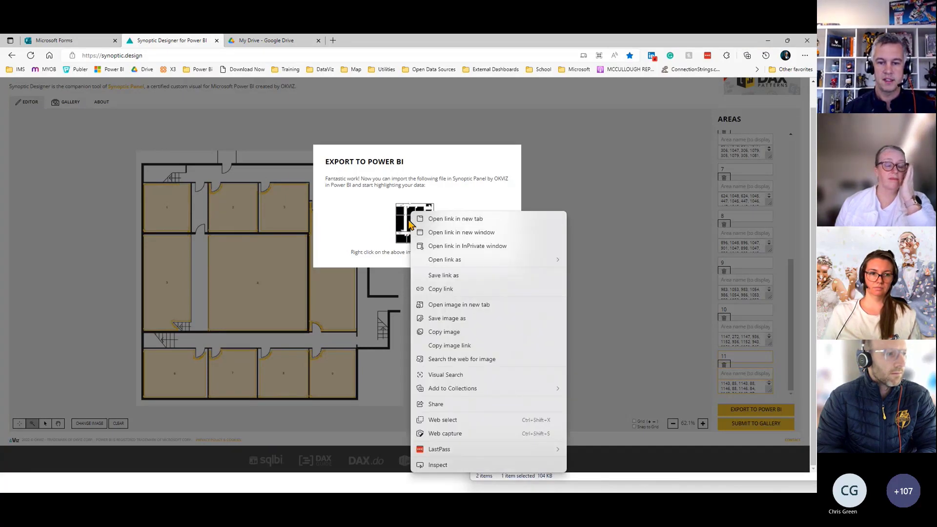
left_click(464, 318)
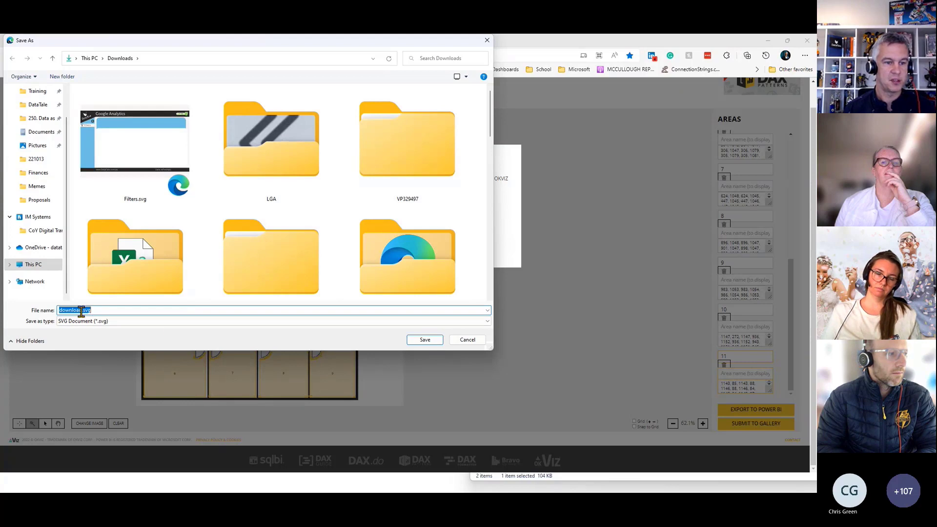
left_click(433, 340)
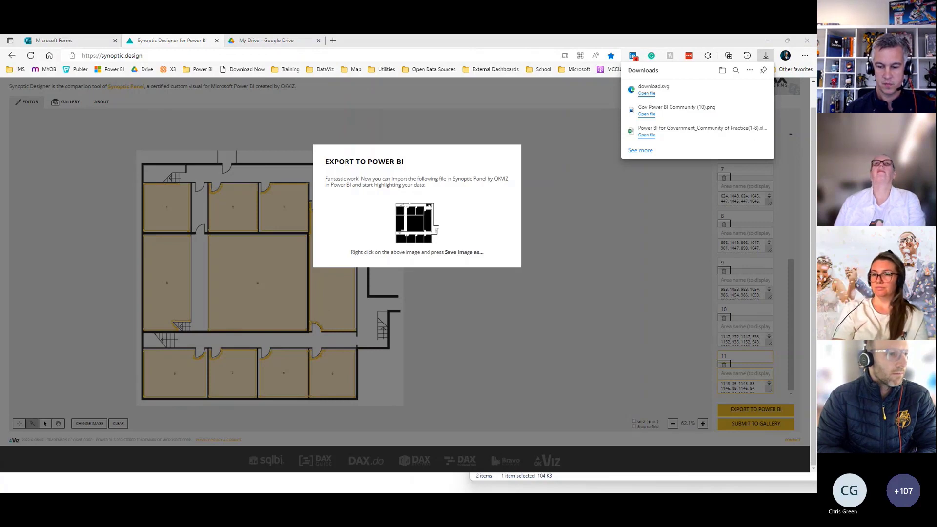
key("alt+Tab")
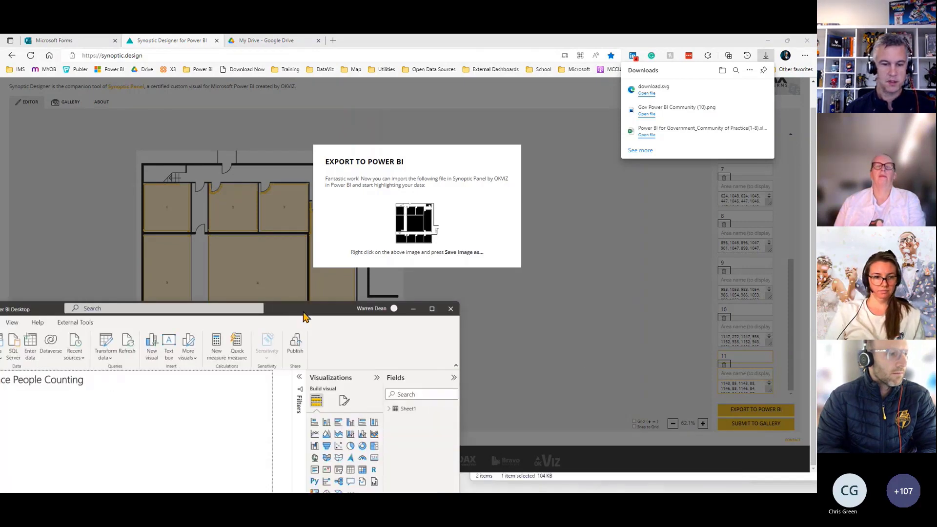
- Maximize Power BI Desktop, inspect Sheet1's daily room counts in Data view, then return to Report view
left_click_drag(319, 308, 457, 48)
key("super+Up")
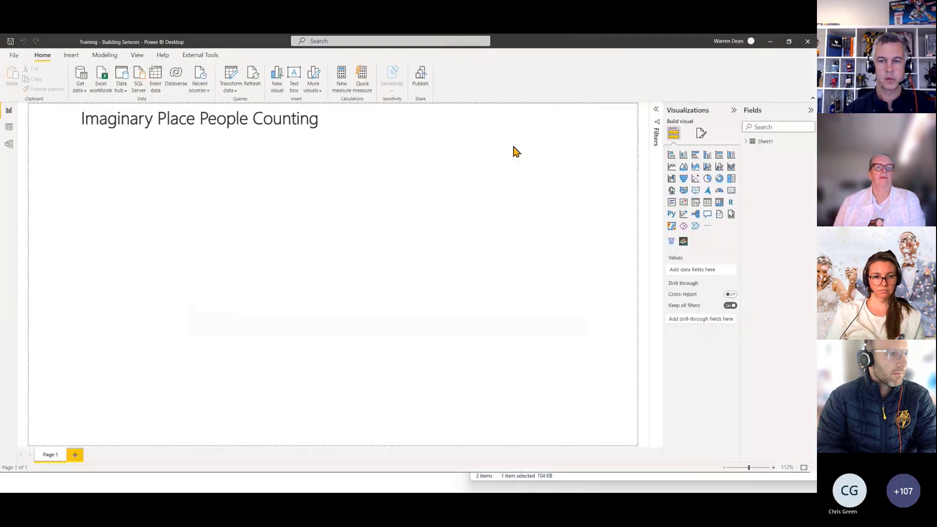
left_click(8, 128)
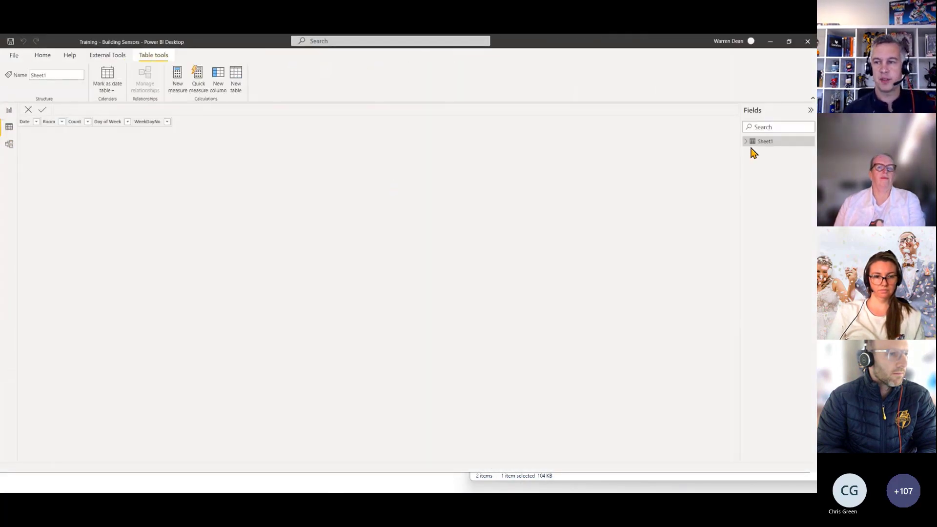
left_click(744, 145)
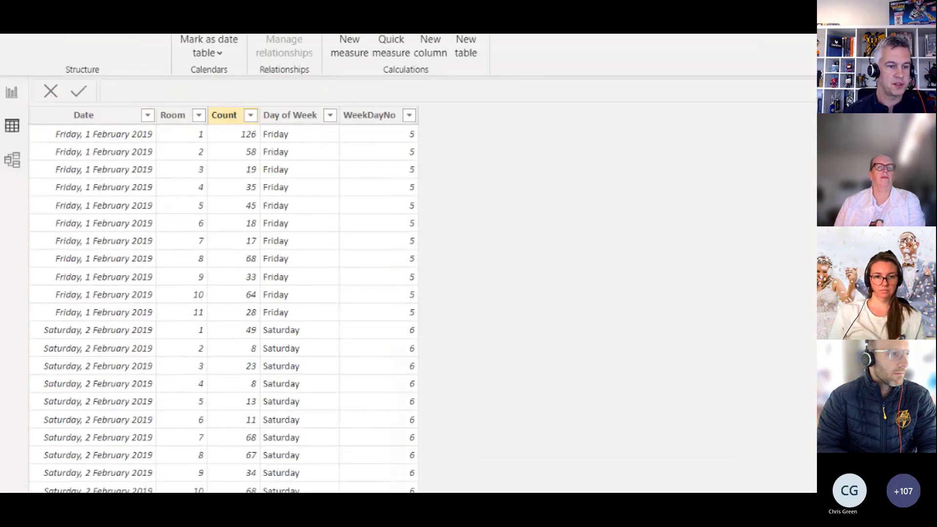
mouse_move(69, 142)
left_mouse_down()
mouse_move(50, 187)
mouse_move(83, 143)
left_mouse_up()
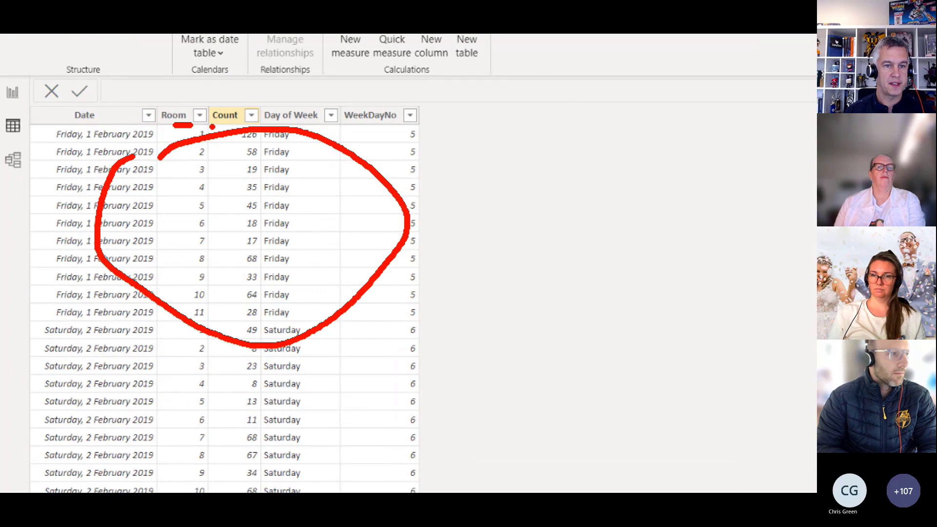
left_click_drag(213, 127, 247, 124)
key("Escape")
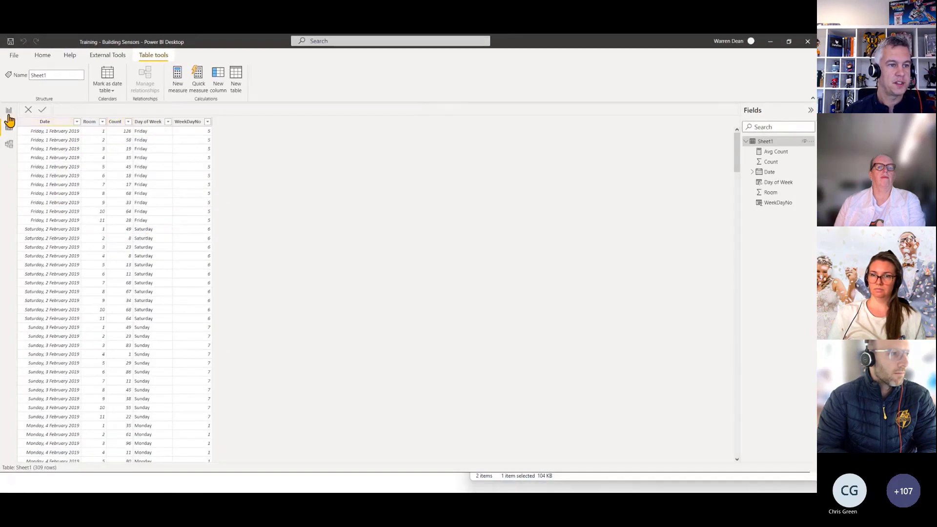
left_click(10, 112)
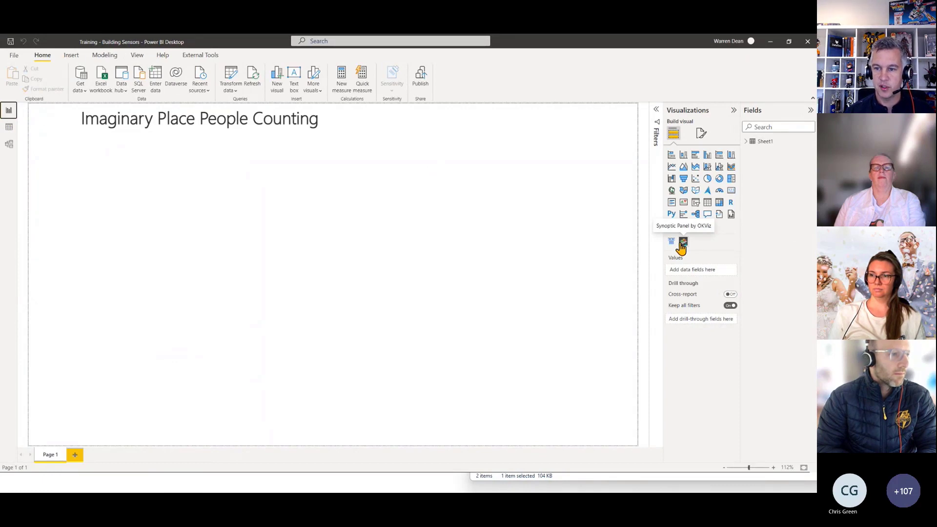
- Search the Power BI visuals marketplace for 'panel' to find Synoptic Panel by OKVIZ Corp
left_click(708, 226)
left_click(741, 232)
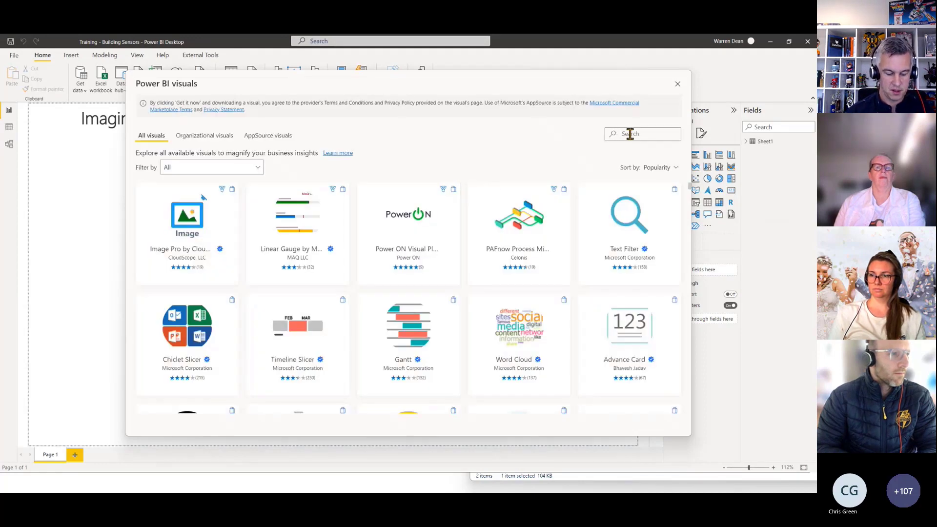
left_click(631, 134)
type("panel")
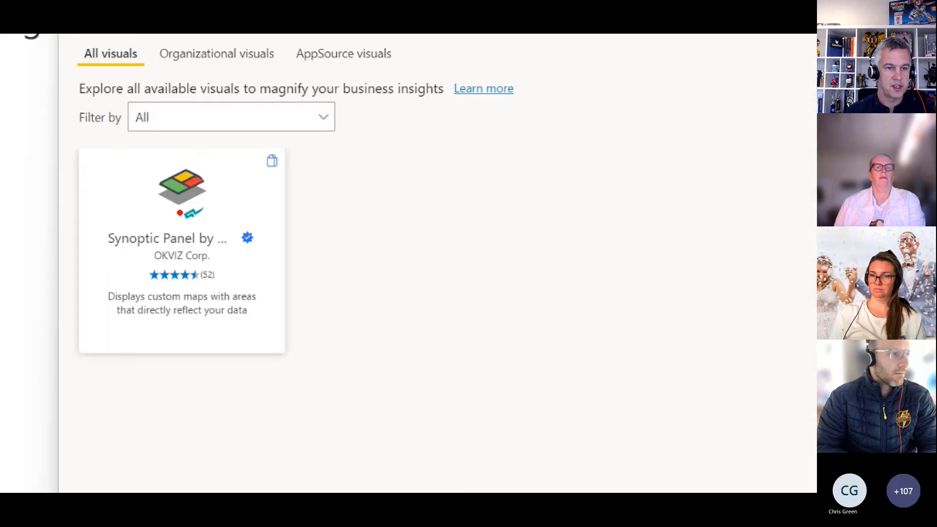
mouse_move(183, 185)
left_mouse_down()
mouse_move(145, 182)
mouse_move(286, 245)
mouse_move(184, 186)
left_mouse_up()
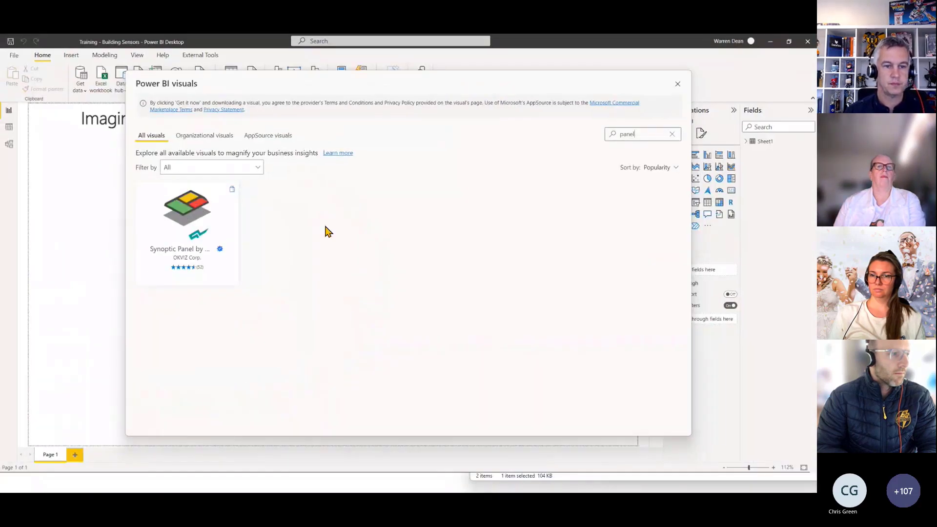
- Insert an empty Synoptic Panel, move it under the title and stretch it taller
left_click(678, 86)
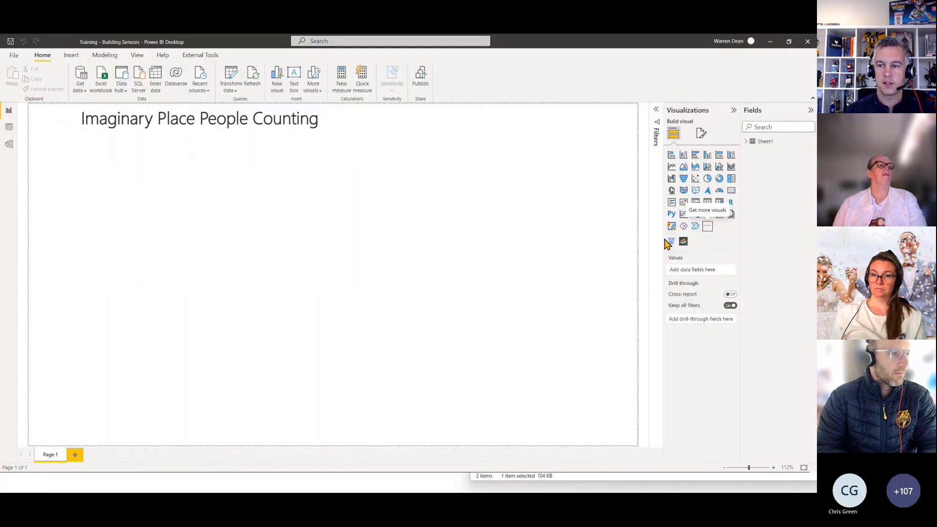
left_click(684, 242)
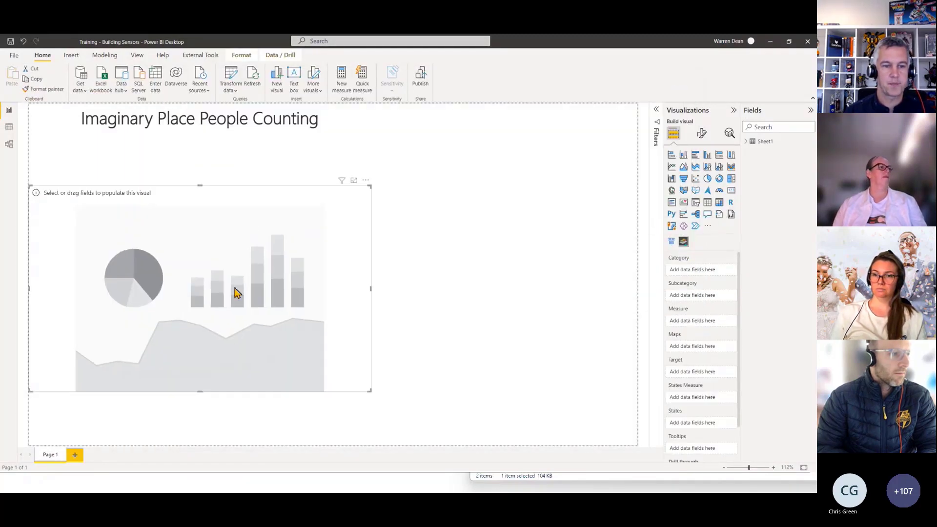
left_click_drag(236, 293, 273, 272)
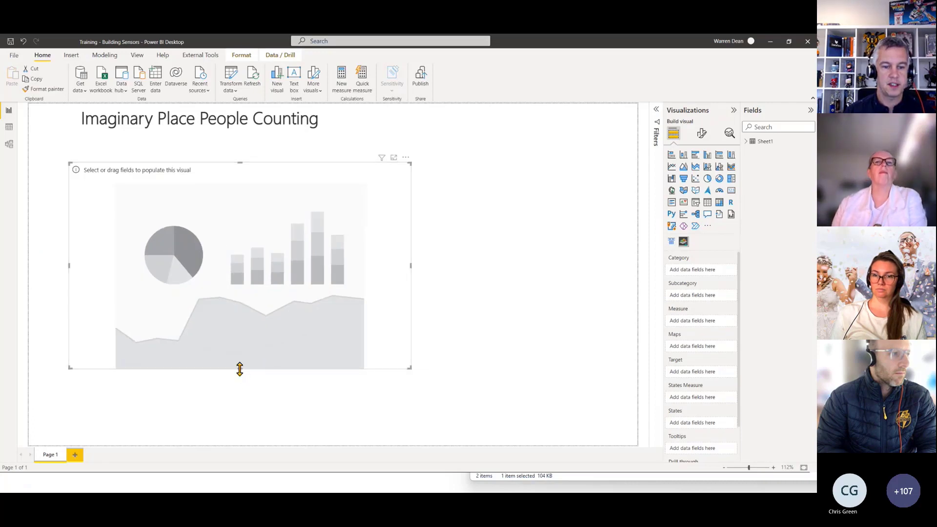
left_click_drag(239, 370, 247, 397)
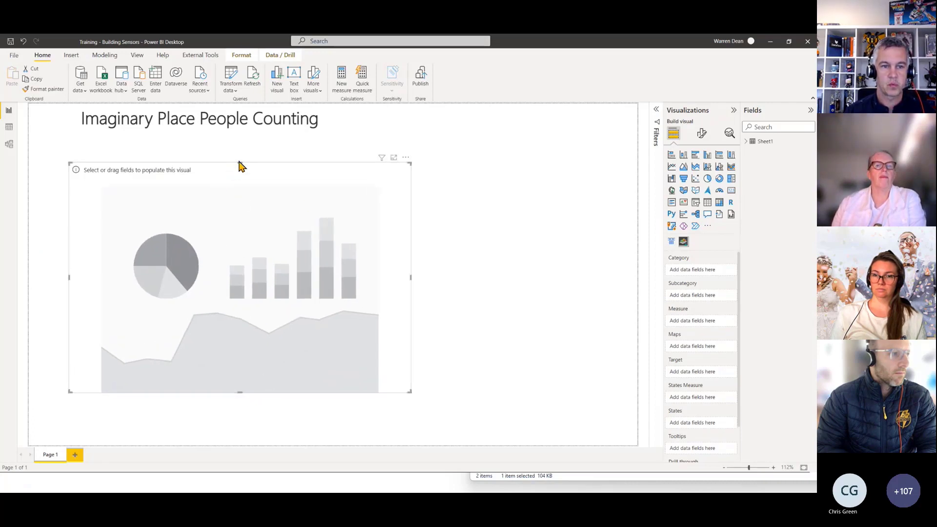
- Drag Sheet1's Room into the Category well and Avg Count into the Measure well
left_click(747, 142)
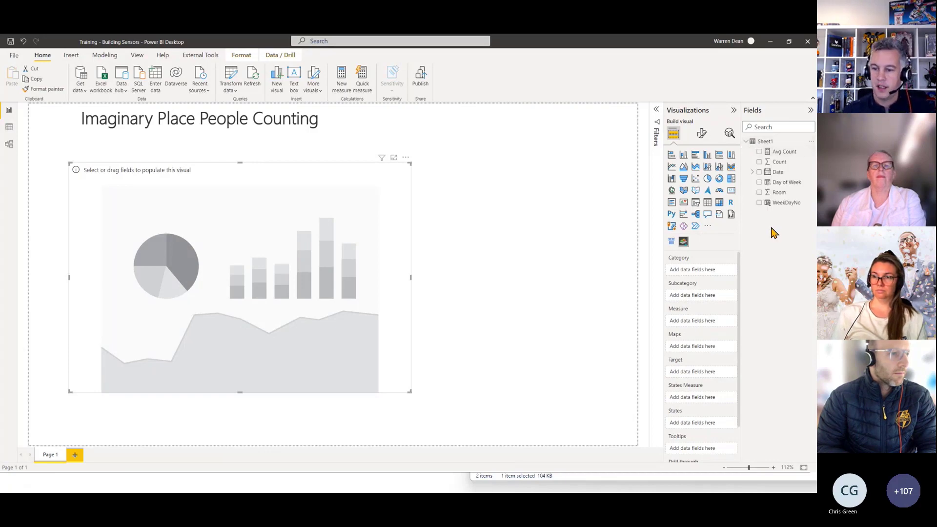
scroll(702, 342, "down", 5)
scroll(703, 336, "up", 5)
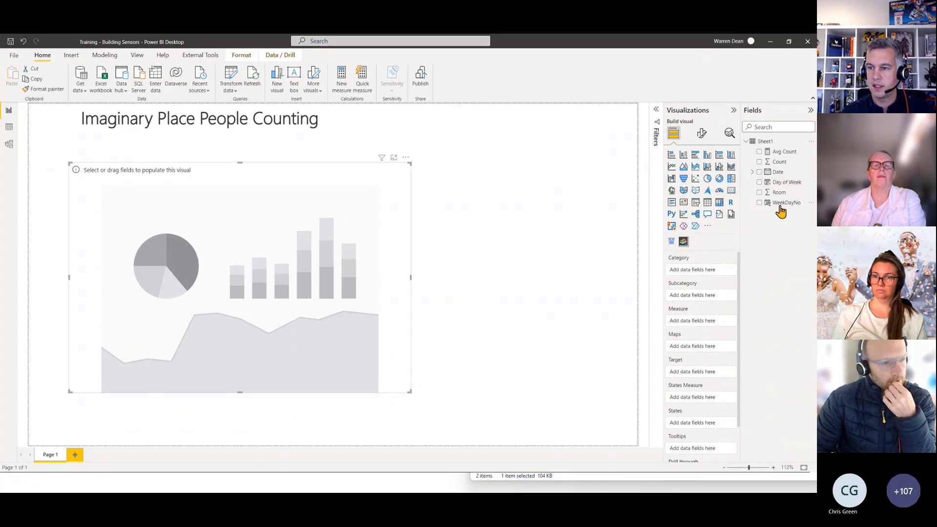
left_click_drag(779, 193, 703, 272)
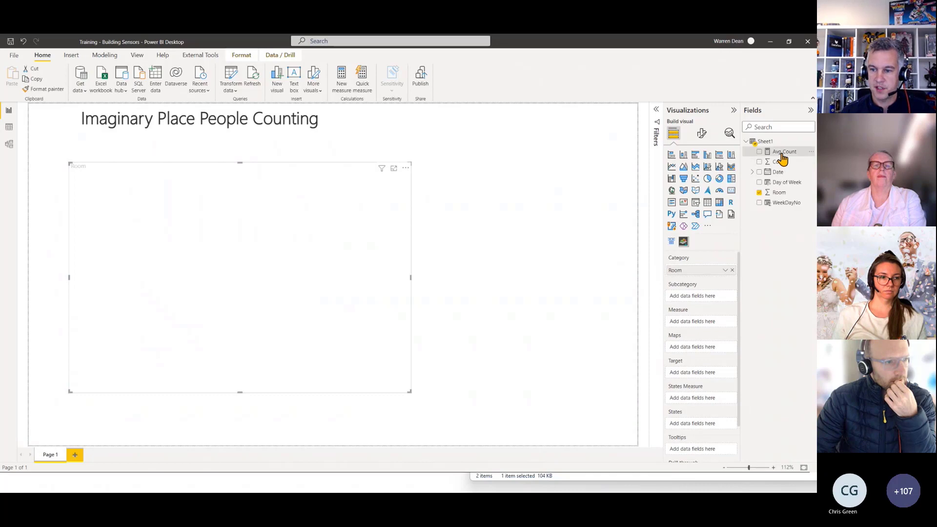
left_click_drag(781, 153, 703, 324)
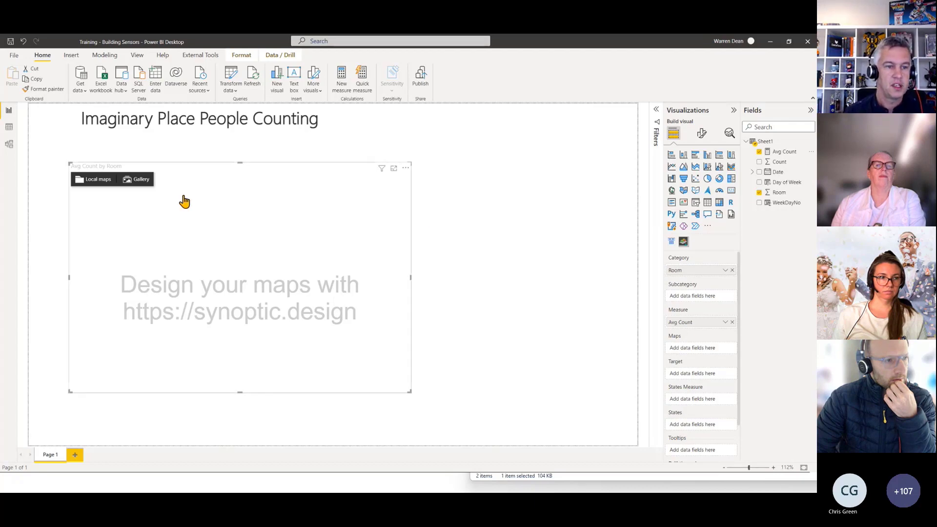
- Load download.svg from Downloads as the Synoptic Panel's local map
left_click(106, 188)
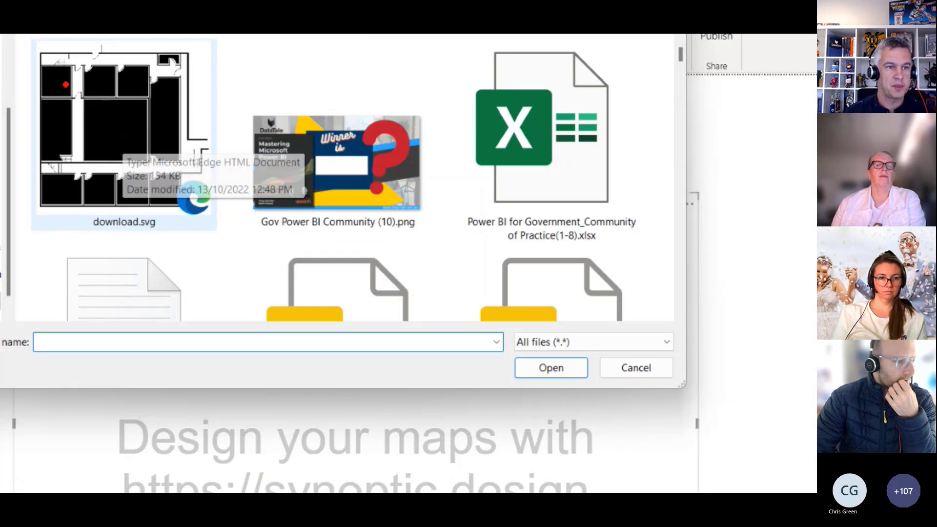
left_click_drag(113, 81, 115, 93)
mouse_move(123, 77)
left_mouse_down()
mouse_move(142, 84)
mouse_move(131, 93)
left_mouse_up()
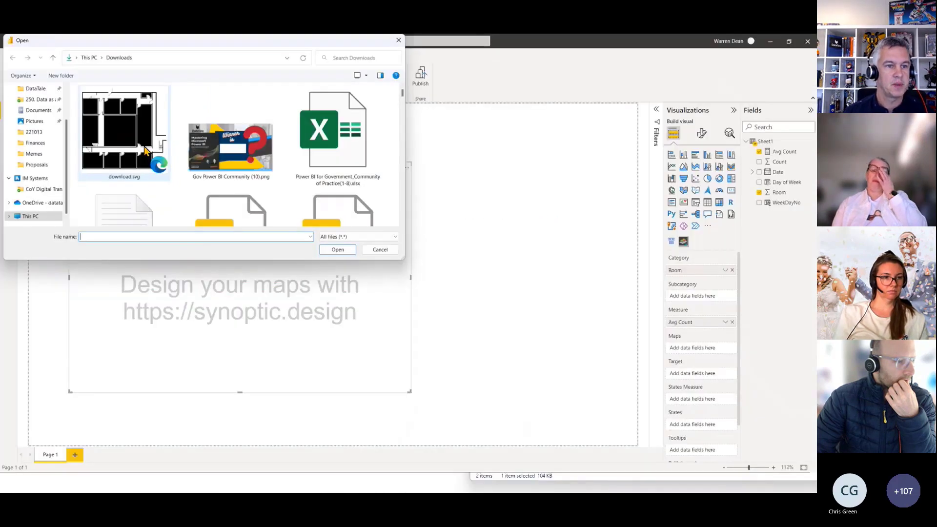
double_click(141, 151)
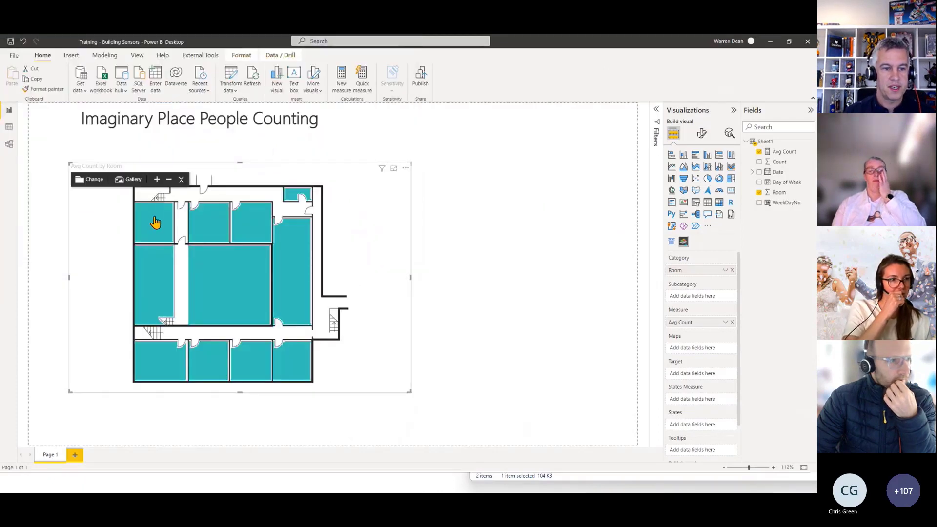
mouse_move(158, 226)
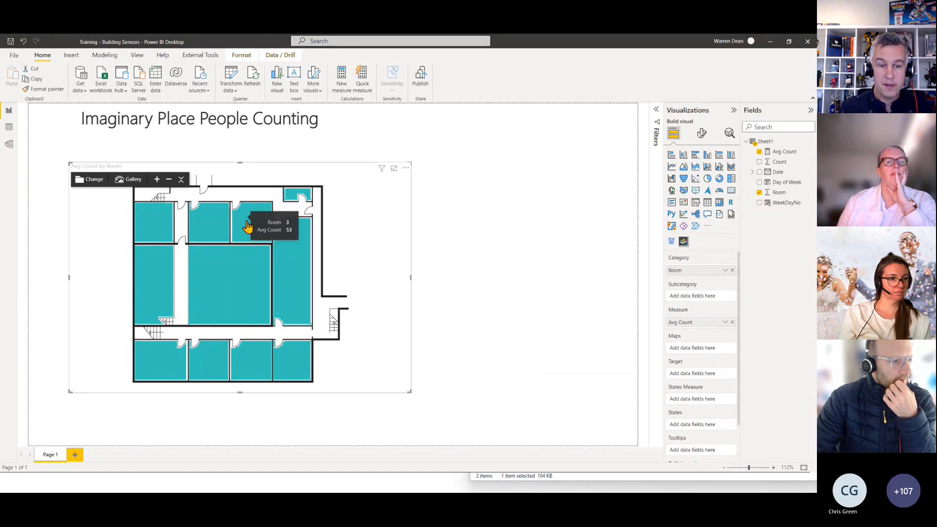
- Build a table of Room and Avg Count, with Room set to Don't summarize
left_click(438, 225)
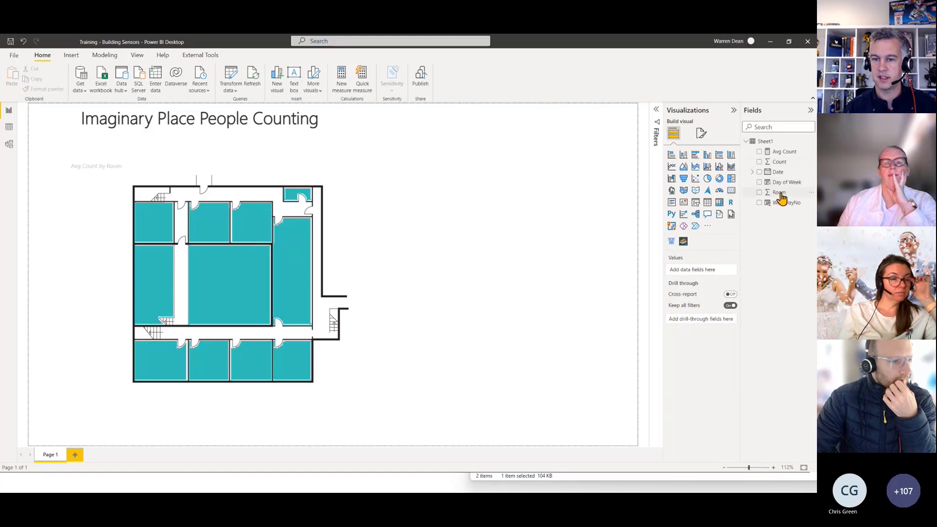
left_click_drag(780, 193, 503, 215)
left_click_drag(780, 152, 576, 227)
left_click(707, 203)
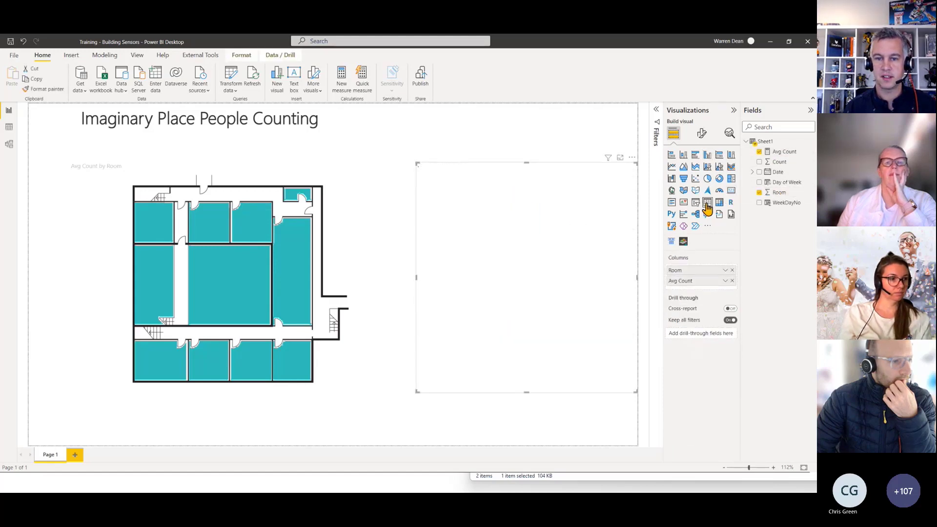
left_click(725, 271)
left_click(750, 336)
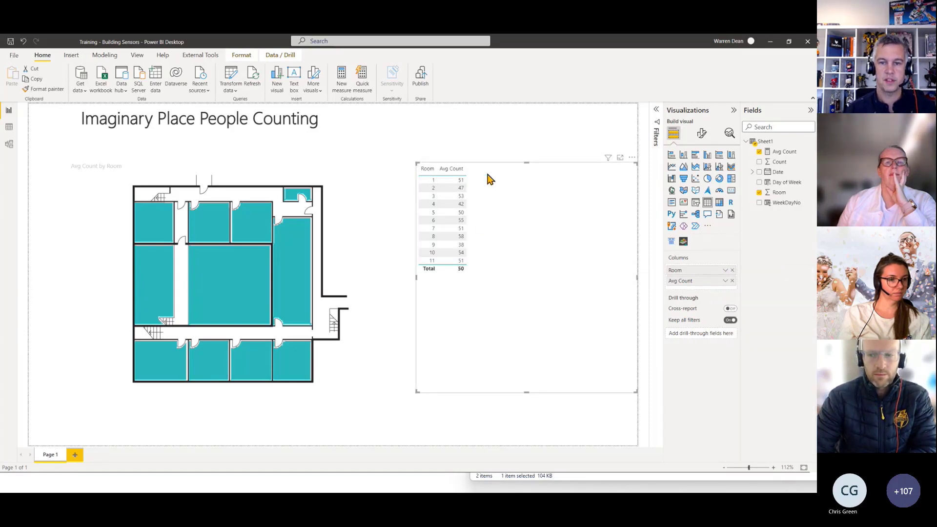
- Move the table beside the floor plan, test room highlights, then clear them
left_click_drag(490, 178, 470, 199)
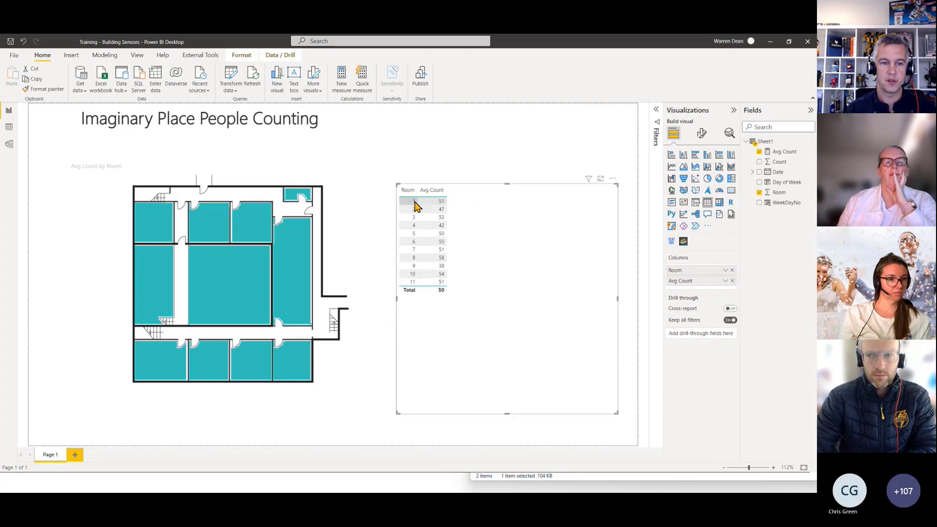
left_click(413, 201)
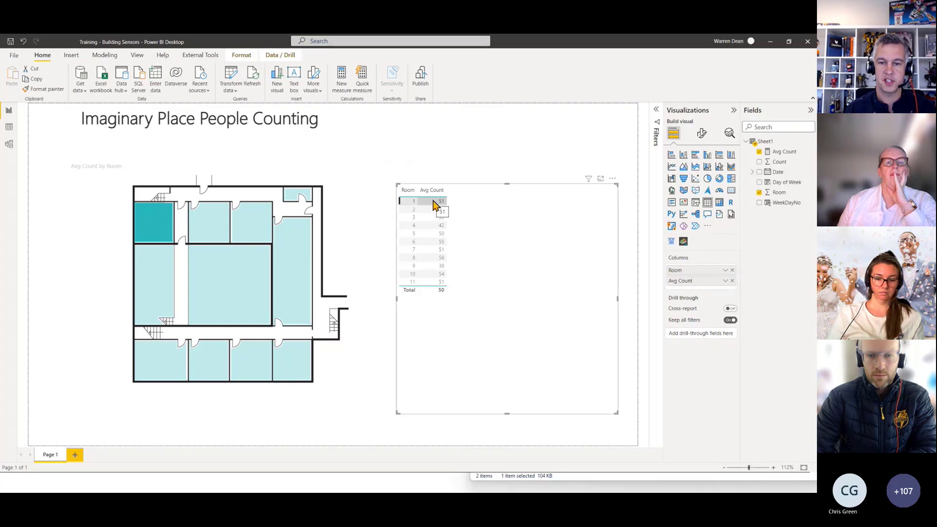
left_click(410, 262)
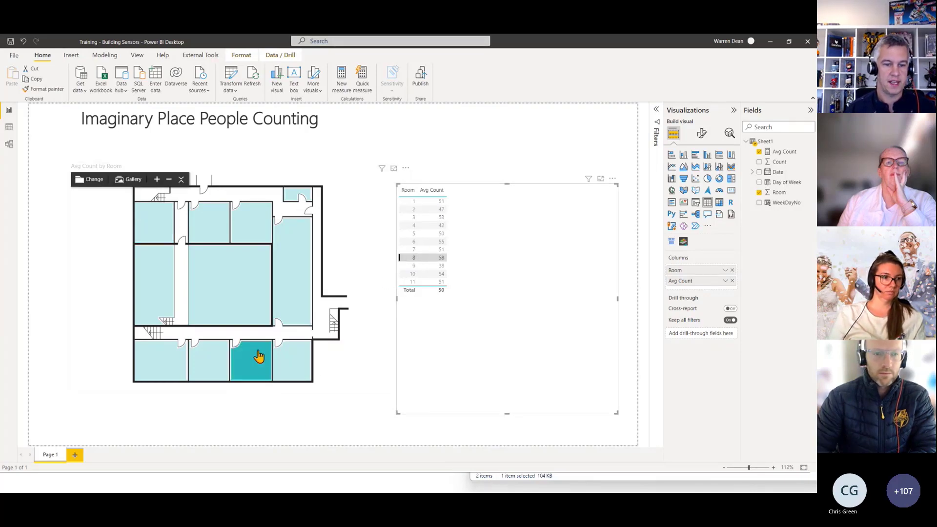
left_click(465, 328)
left_click_drag(465, 328, 484, 315)
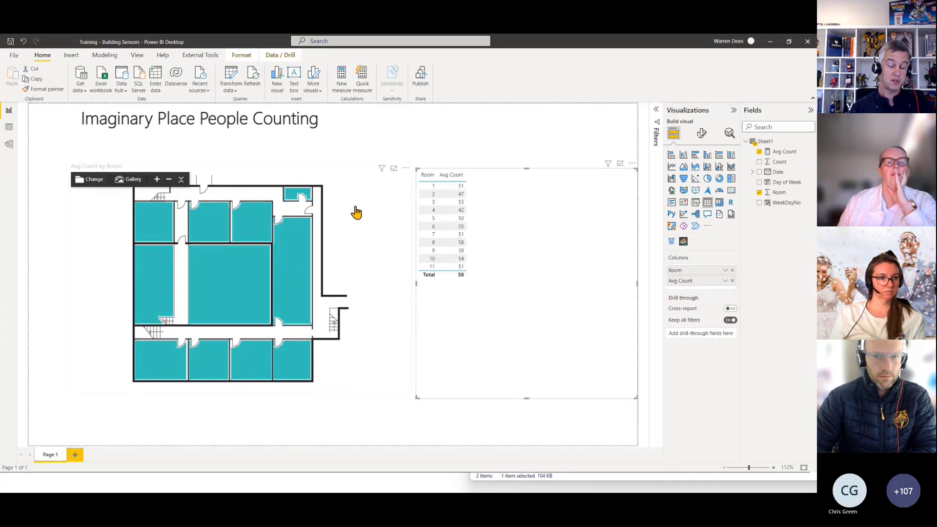
left_click(326, 176)
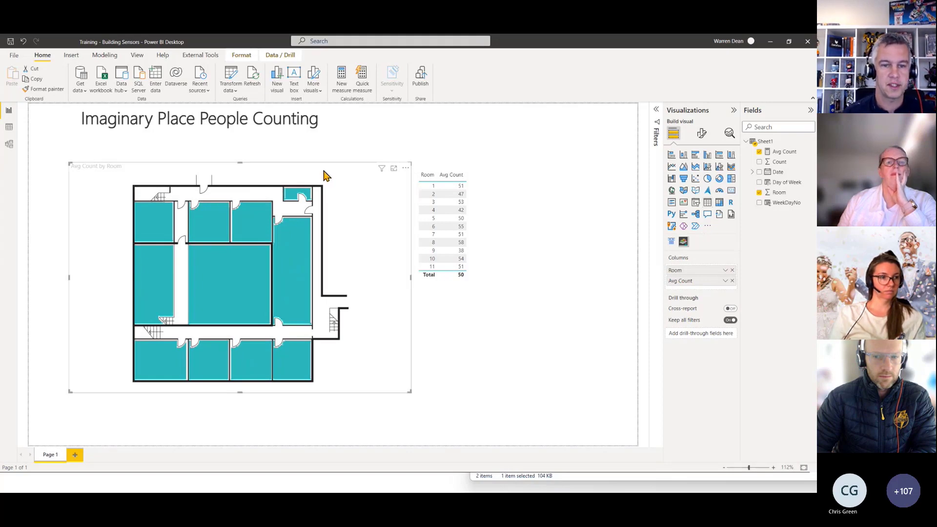
- In the panel's States formatting, make State A red with threshold 40
left_click(702, 133)
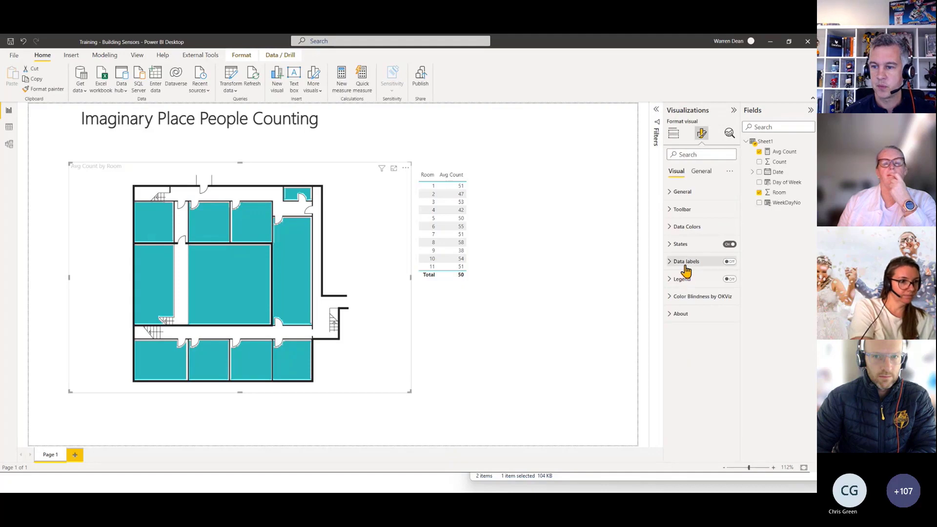
left_click(681, 245)
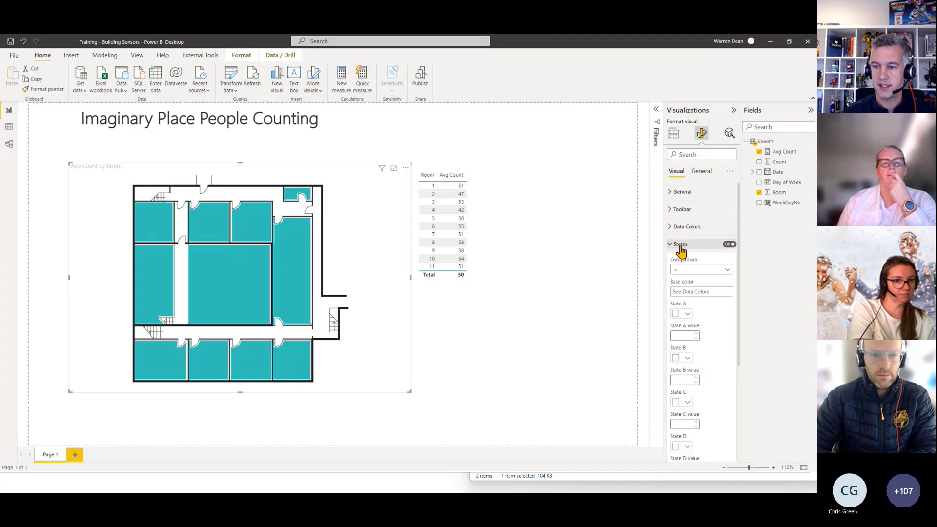
scroll(708, 310, "down", 1)
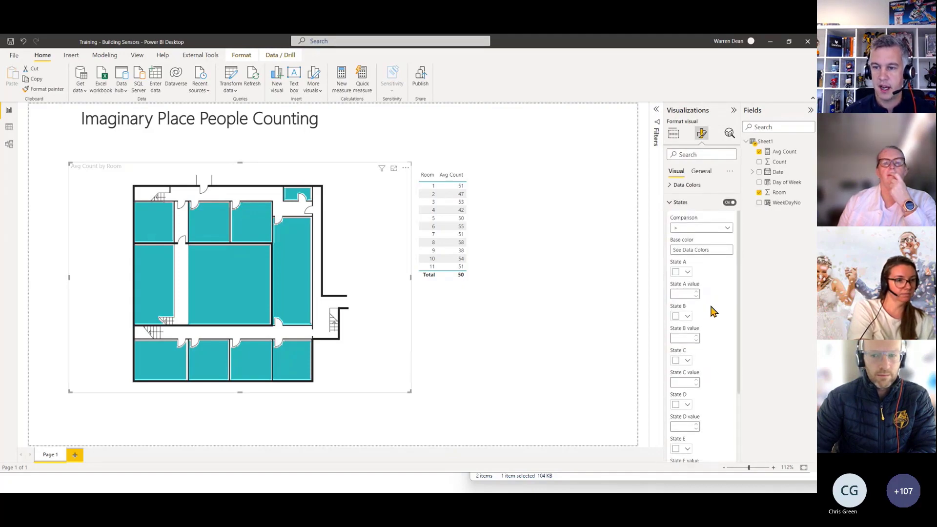
scroll(703, 283, "down", 3)
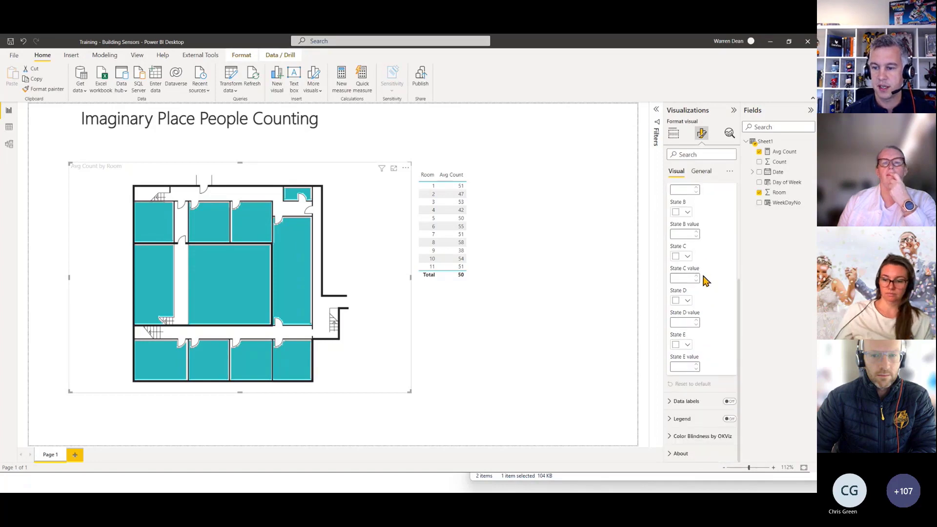
scroll(706, 279, "up", 4)
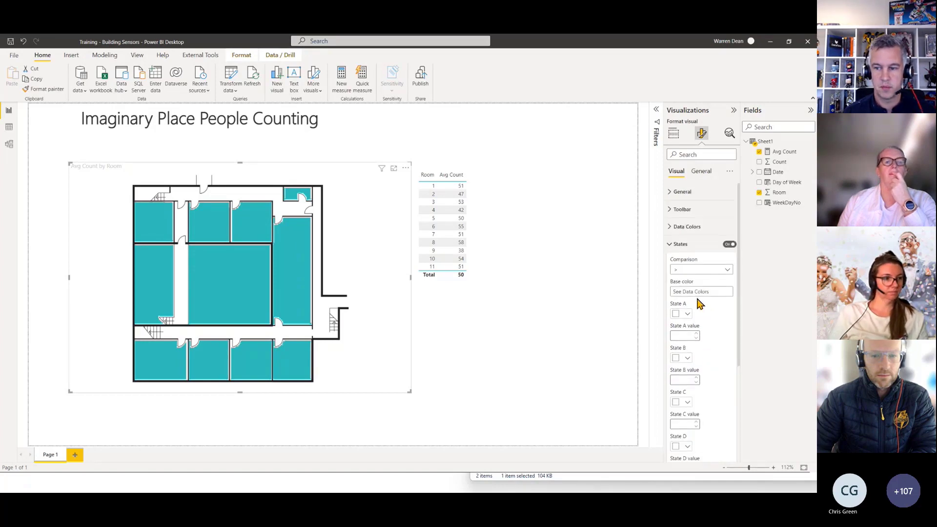
left_click(687, 315)
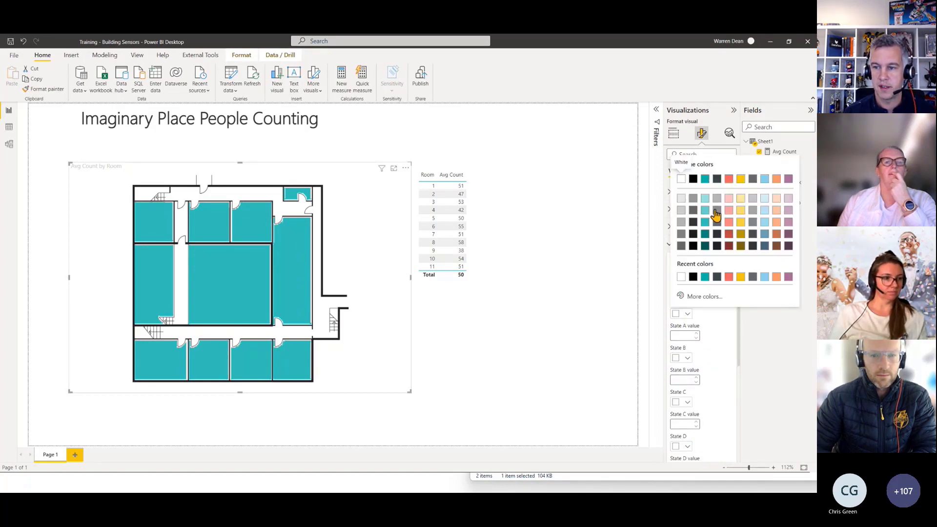
left_click(729, 179)
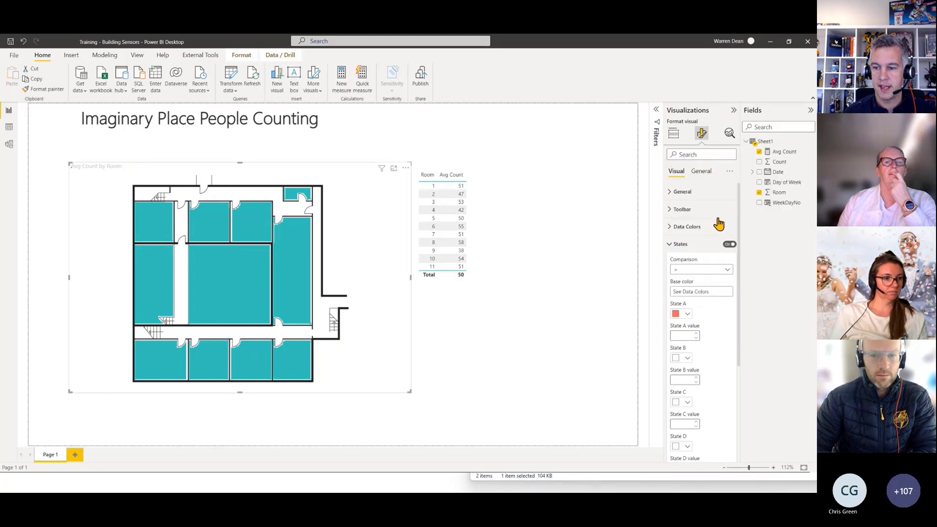
left_click(688, 336)
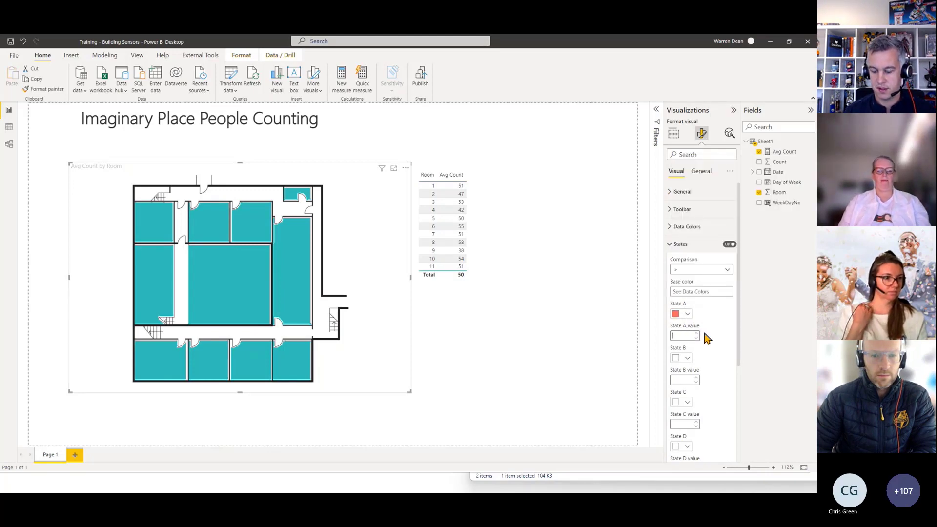
type("40")
scroll(701, 342, "down", 2)
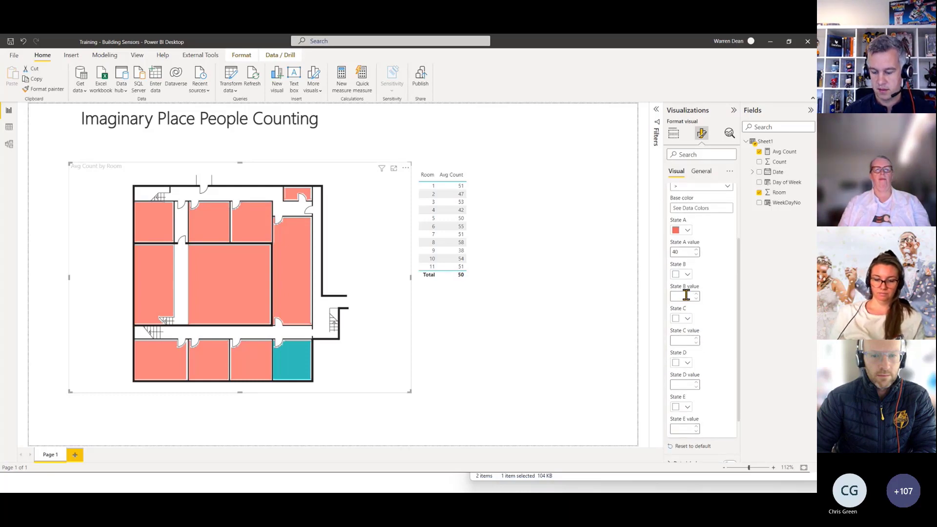
- Colour State B yellow and make State C purple with threshold 60
left_click(685, 274)
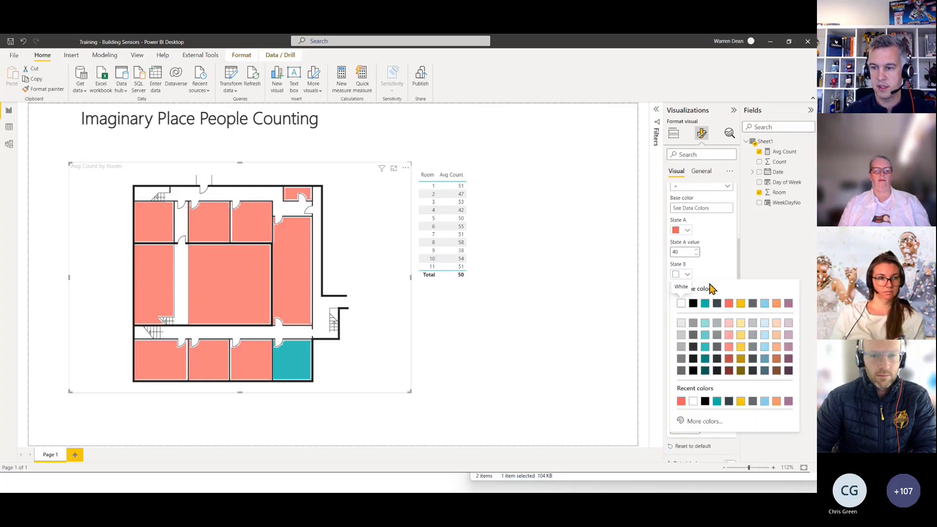
left_click(741, 307)
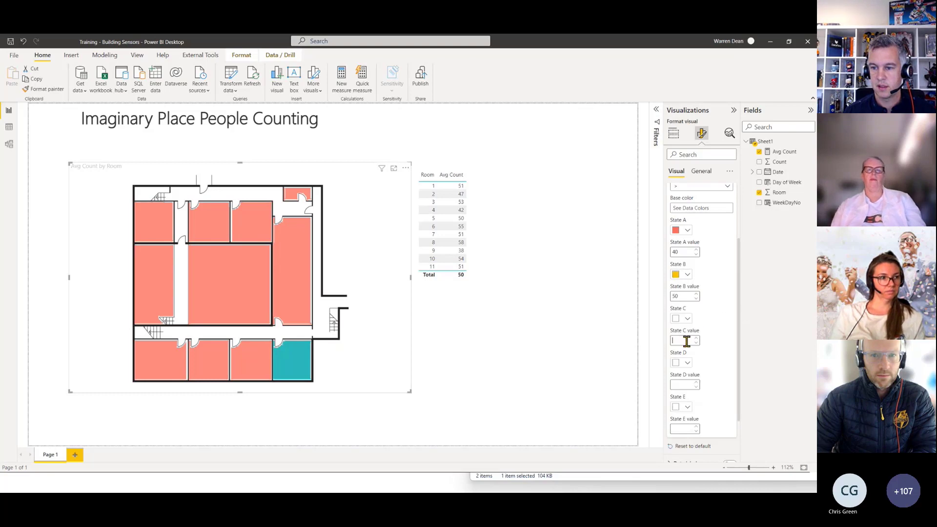
left_click(686, 341)
type("60")
left_click(686, 319)
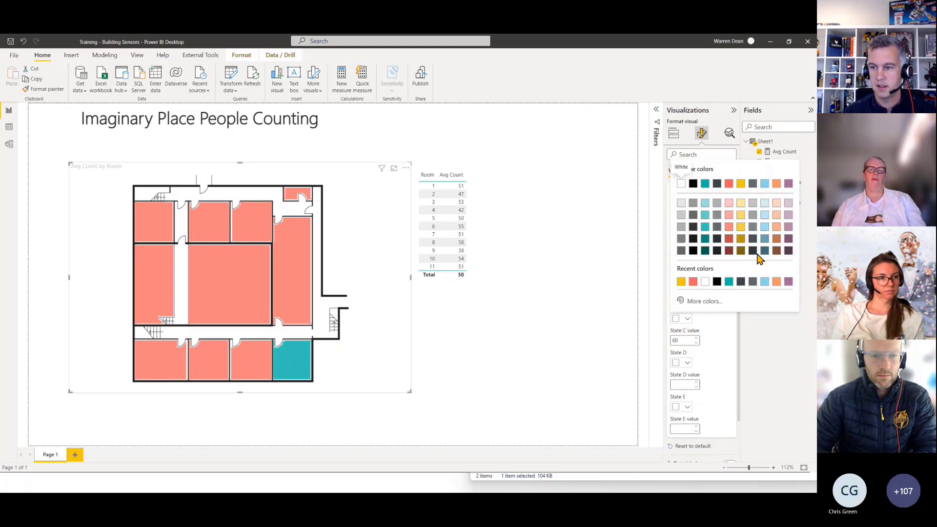
left_click(788, 184)
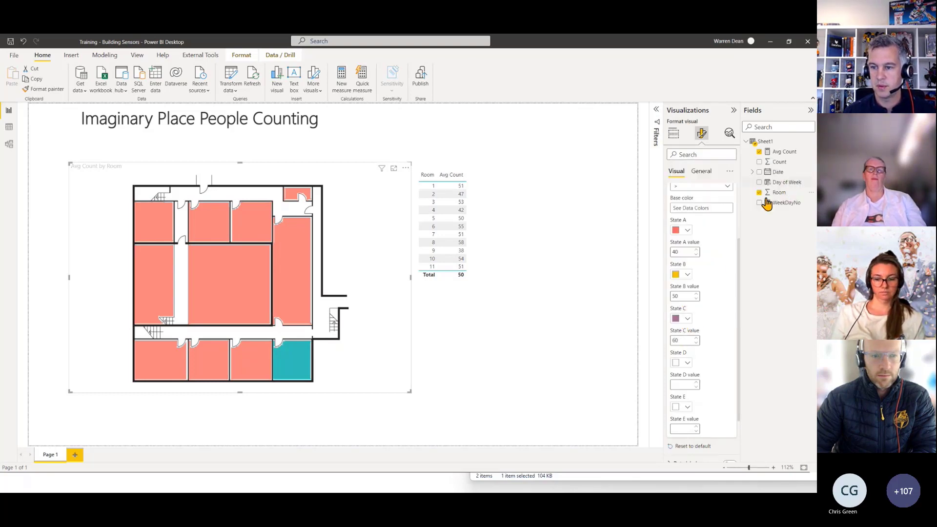
- Set the States comparison operator to <= (less than or equal to)
scroll(722, 274, "up", 2)
left_click(702, 228)
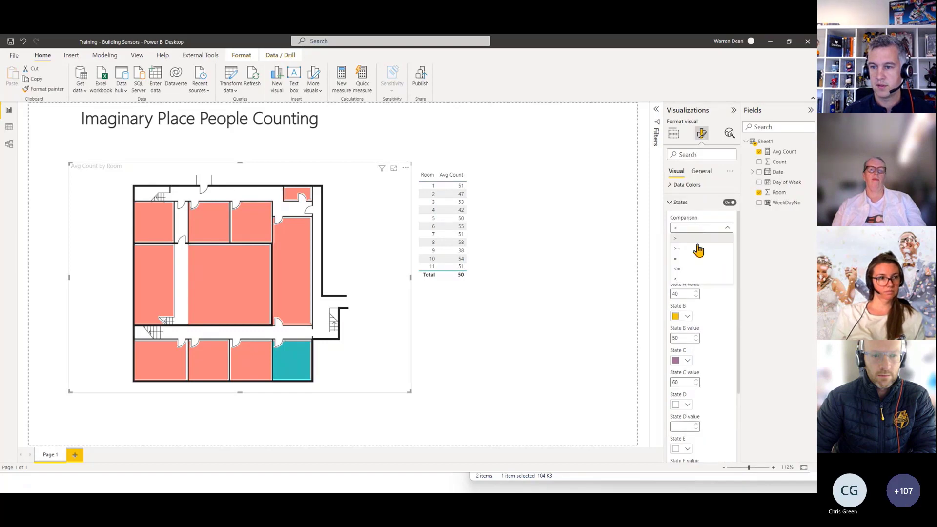
left_click(693, 269)
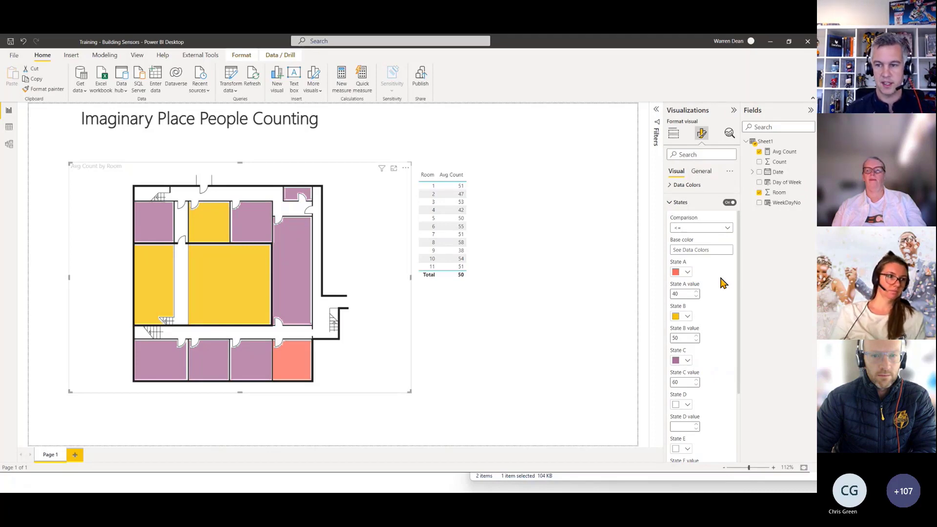
mouse_move(634, 166)
left_mouse_down()
mouse_move(688, 178)
mouse_move(613, 167)
left_mouse_up()
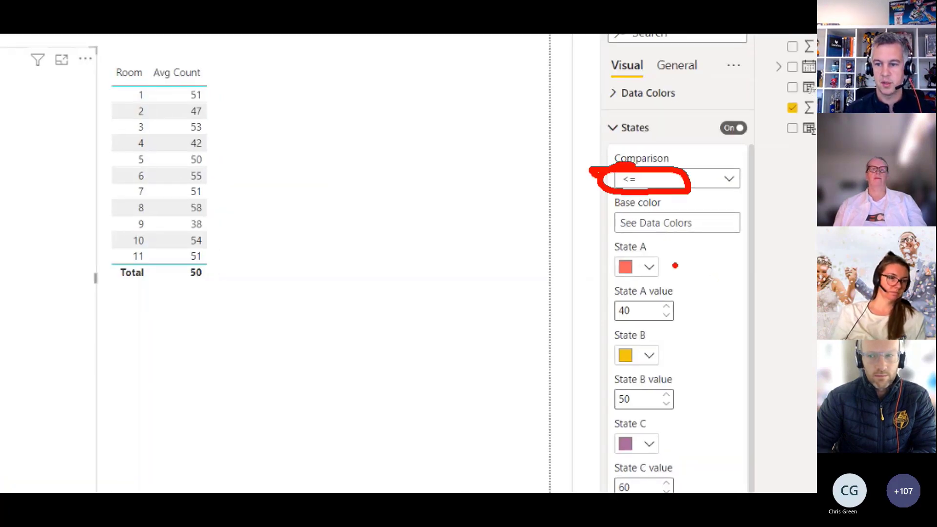
left_click(681, 403)
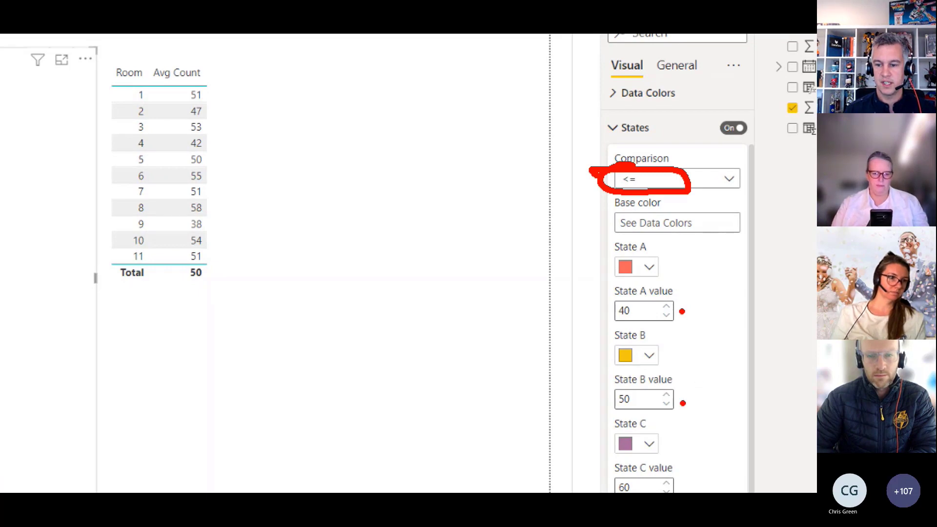
left_click(692, 486)
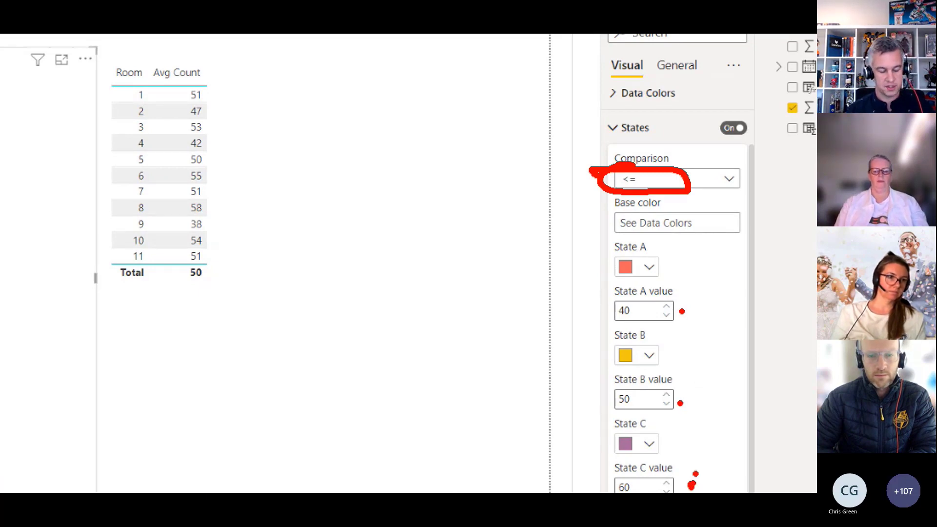
key("Escape")
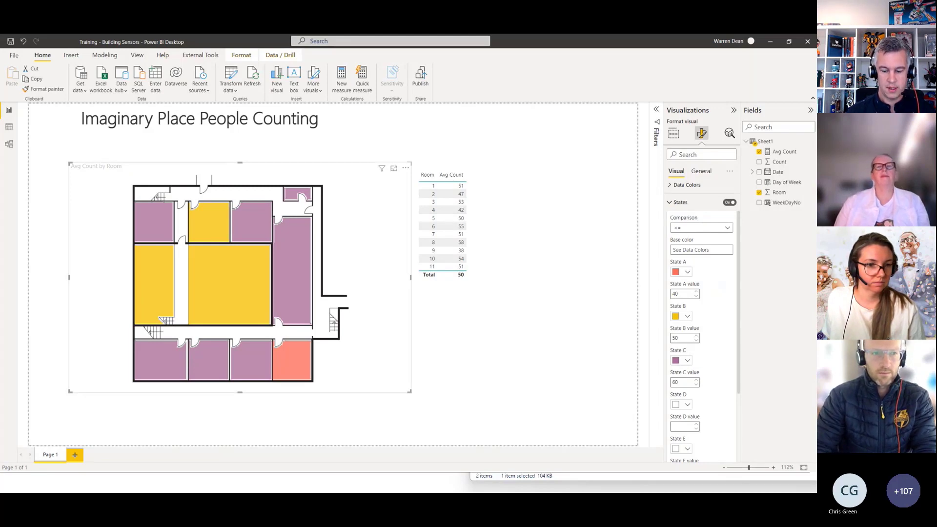
key("alt+Tab")
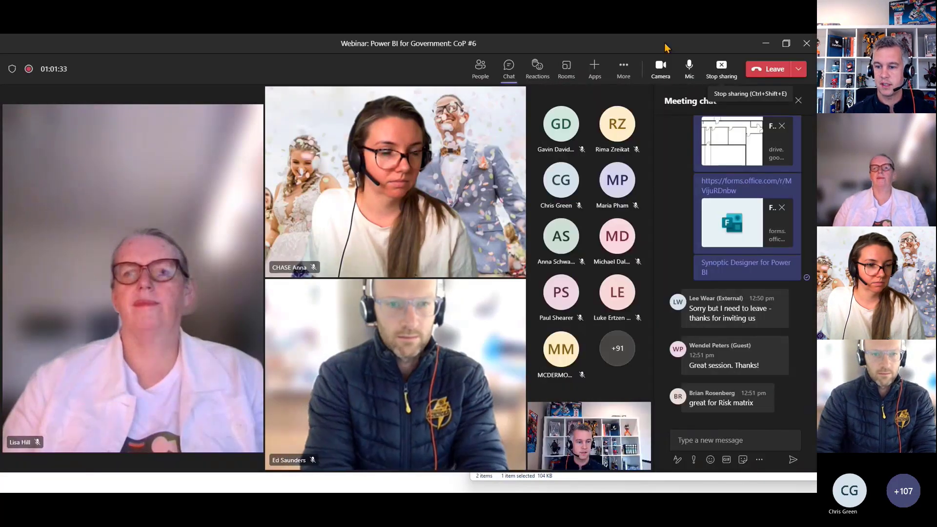
key("alt+Tab")
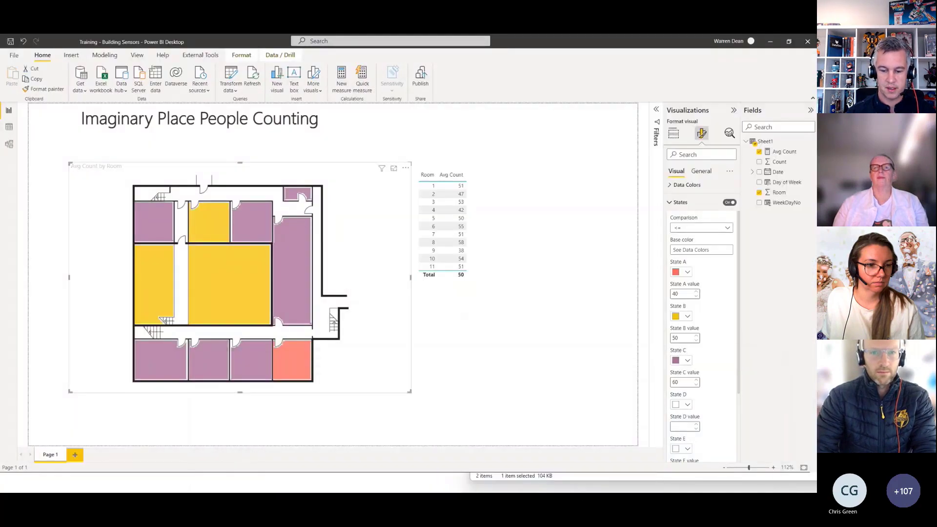